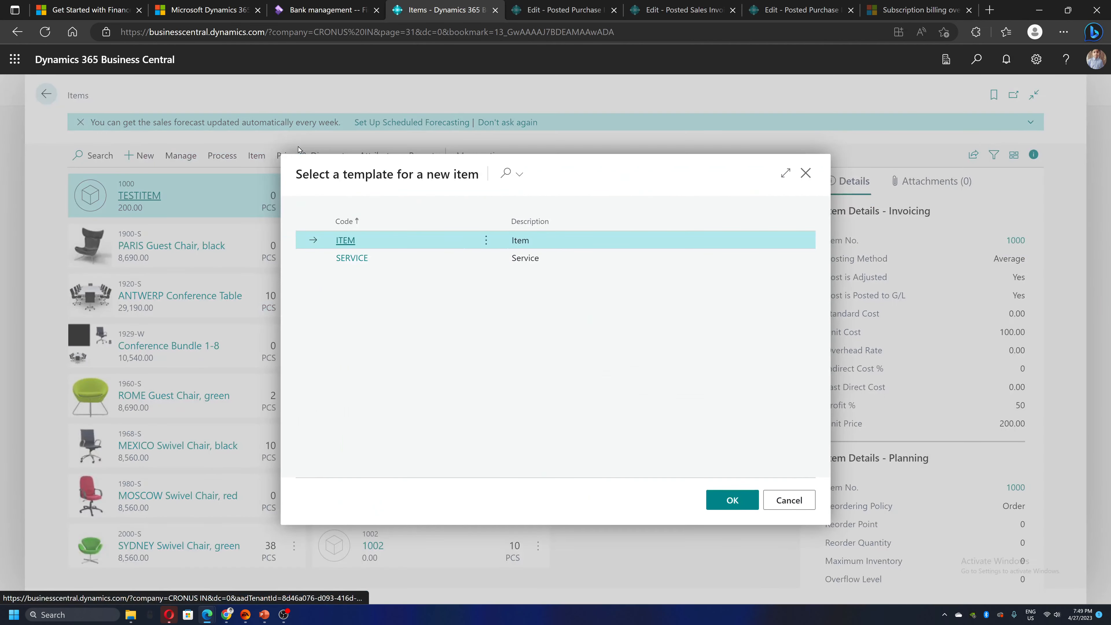
# Create a new item from the ITEM template and set its number to 2001, accepting the update of related records.
pyautogui.click(736, 508)
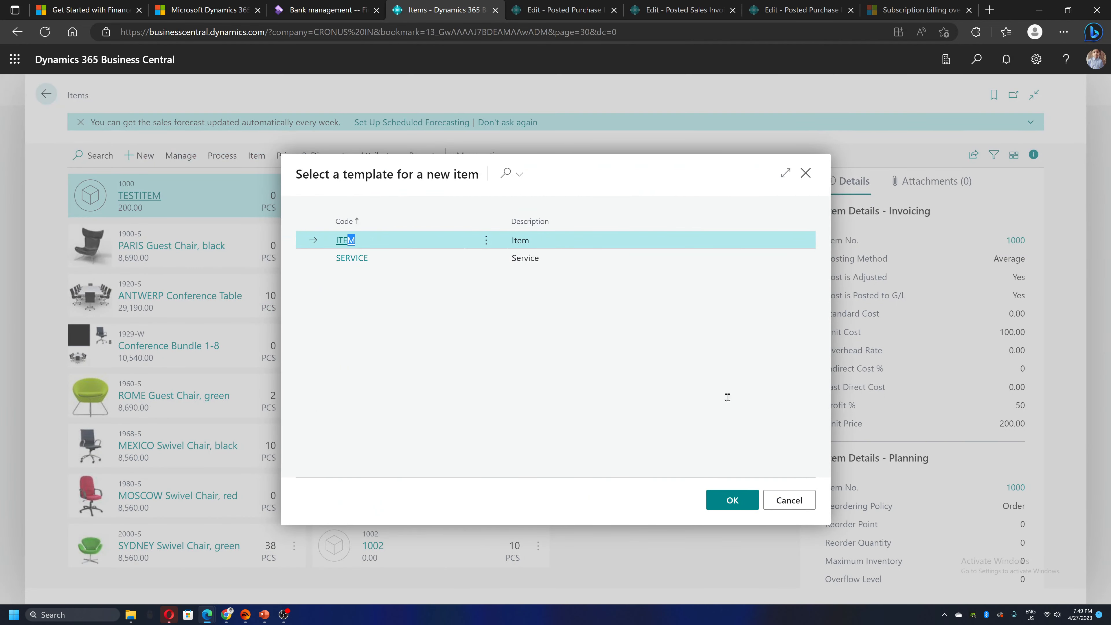
pyautogui.write('2001')
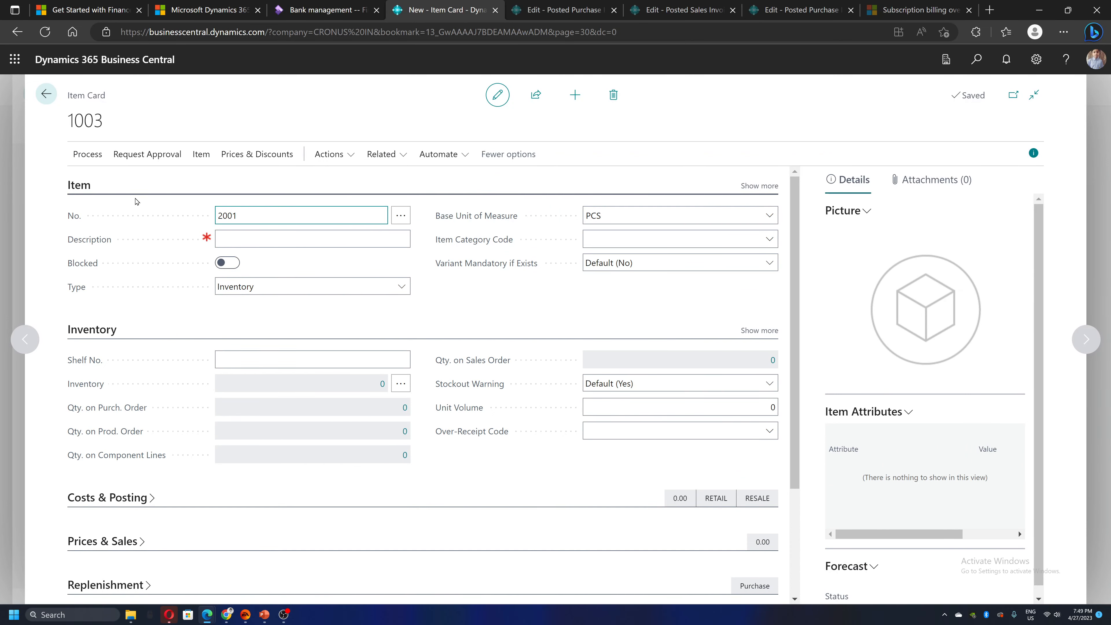
pyautogui.press('Tab')
pyautogui.press('Return')
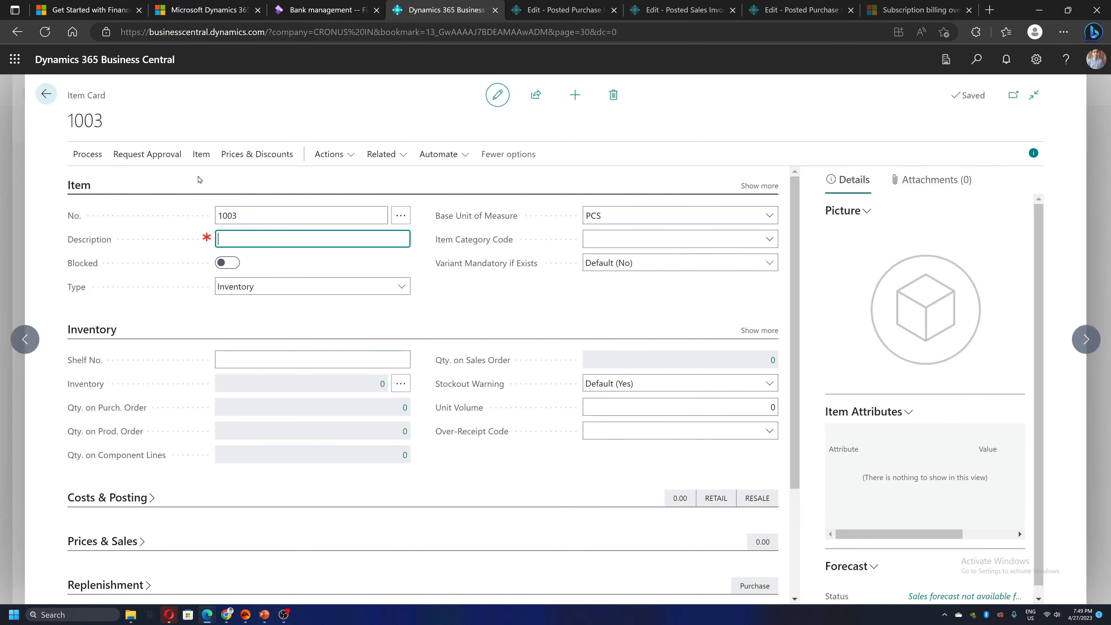
pyautogui.click(243, 214)
pyautogui.write('2001')
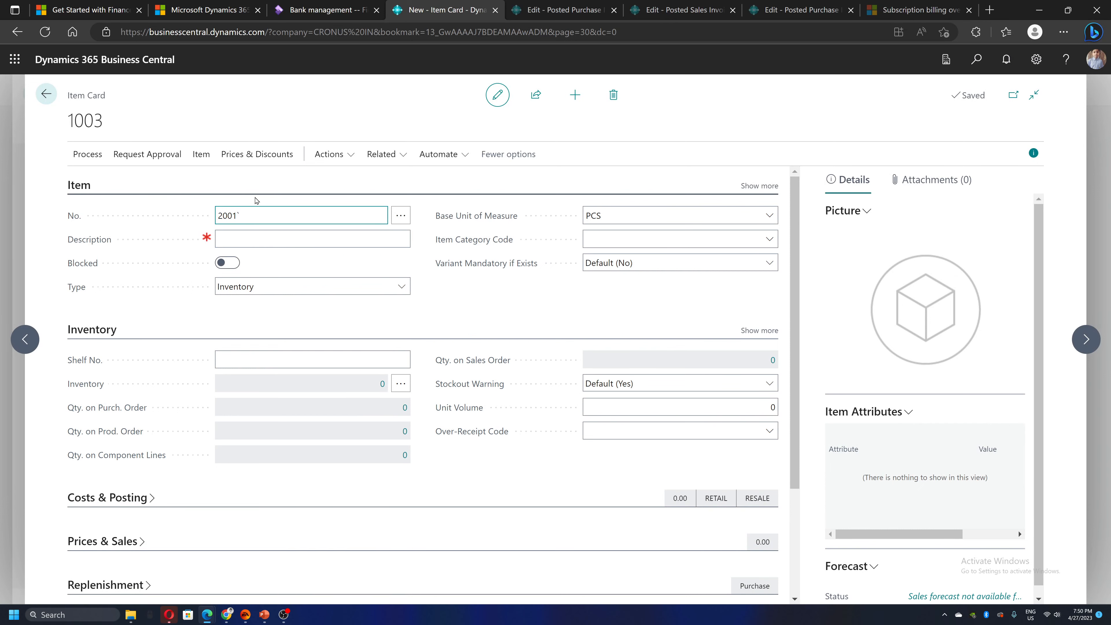
pyautogui.press('Tab')
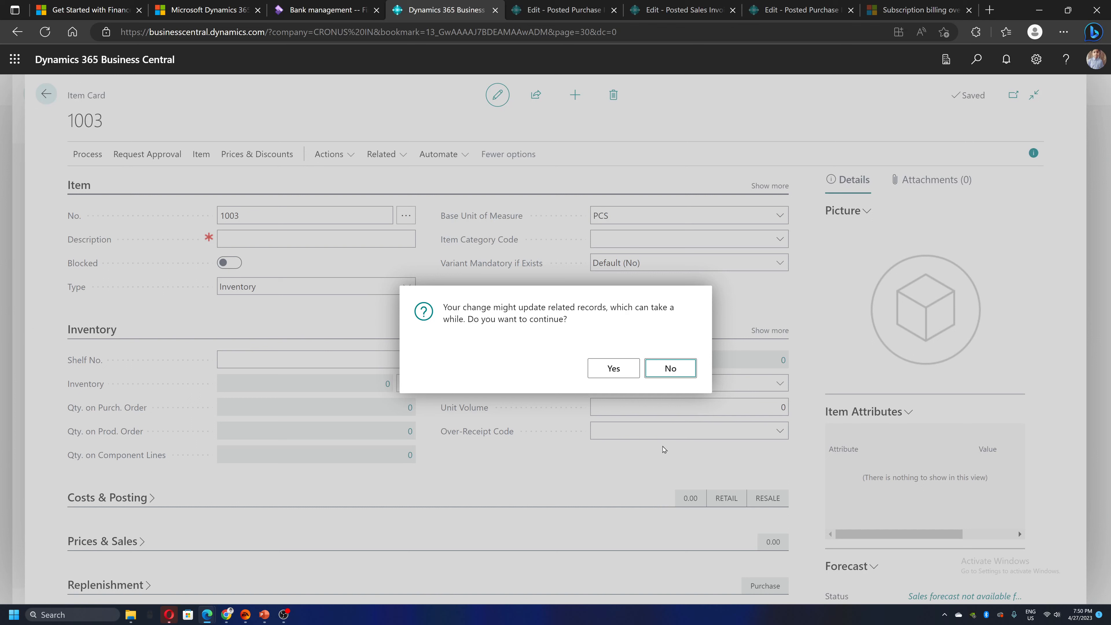
pyautogui.click(602, 376)
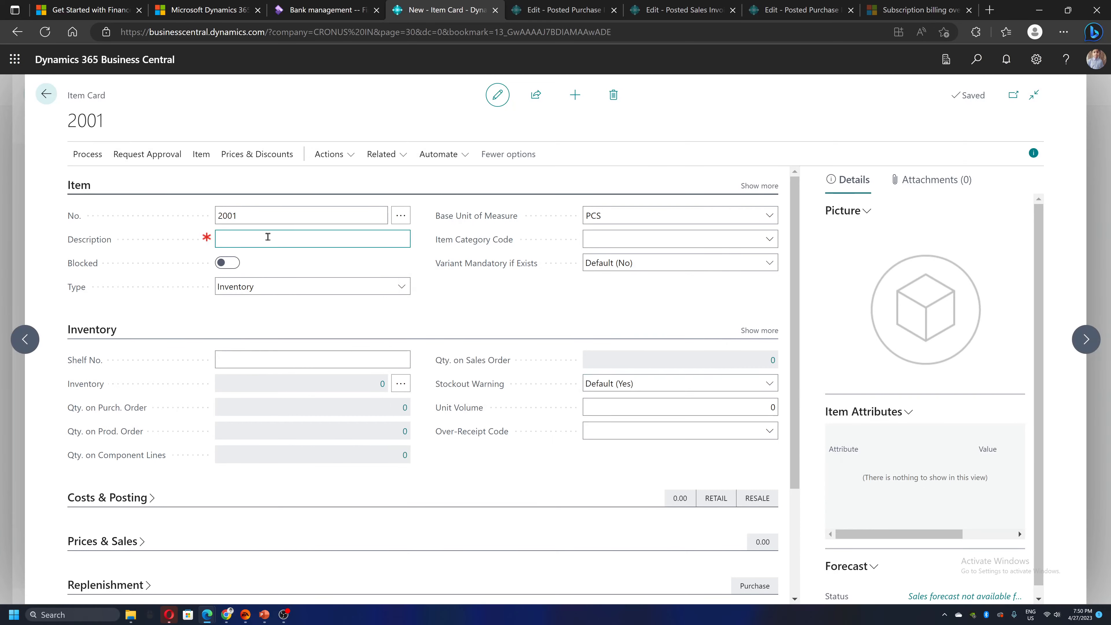
# Set the new item's description to 2001.
pyautogui.press('Tab')
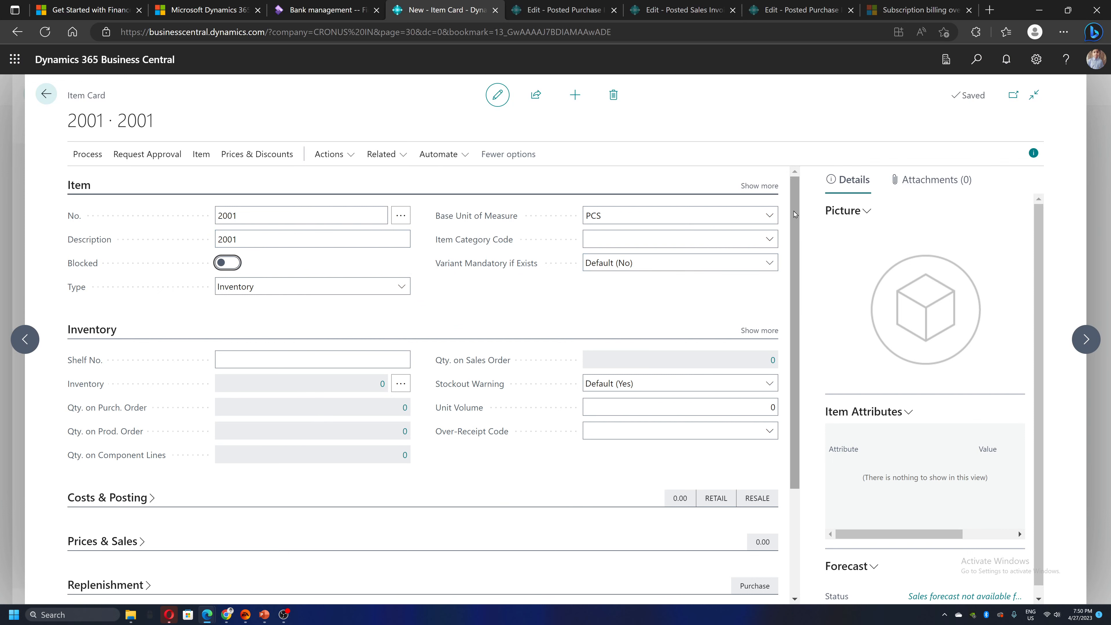
pyautogui.scroll(-2, 797, 298)
pyautogui.scroll(2, 797, 298)
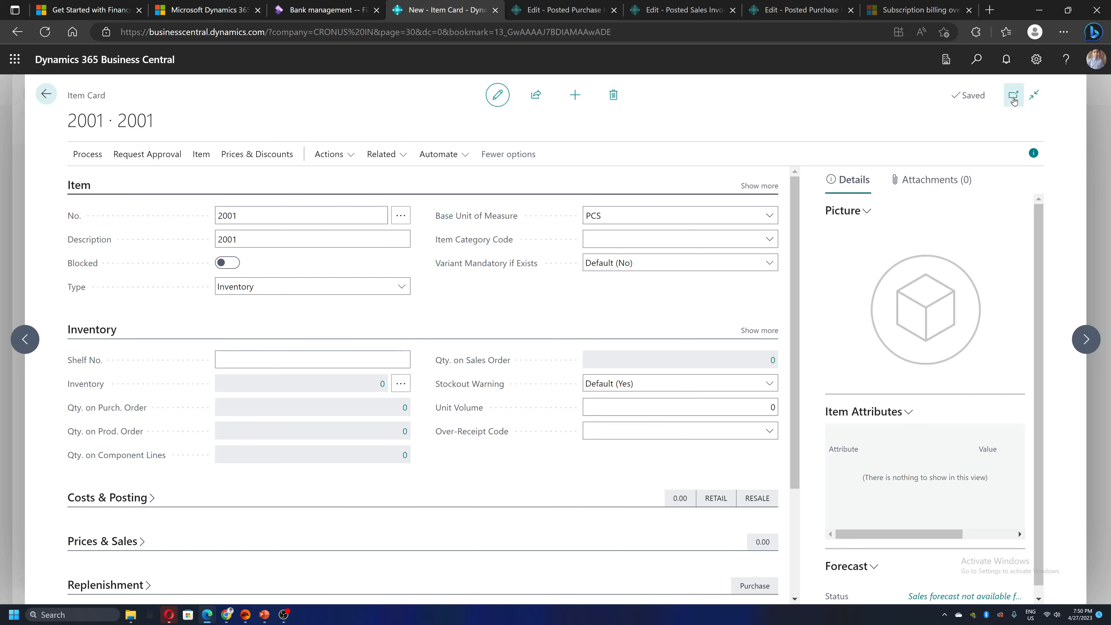
# Create a new purchase order for the vendor London Postmaster, using the browser page that holds an earlier posted purchase invoice.
pyautogui.click(560, 10)
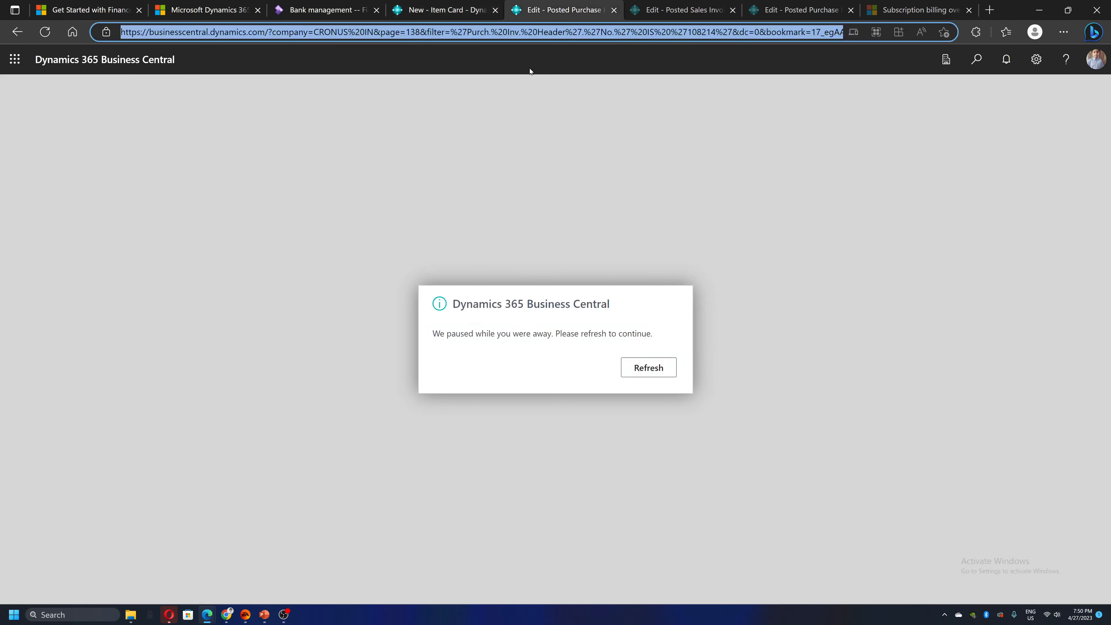
pyautogui.click(649, 368)
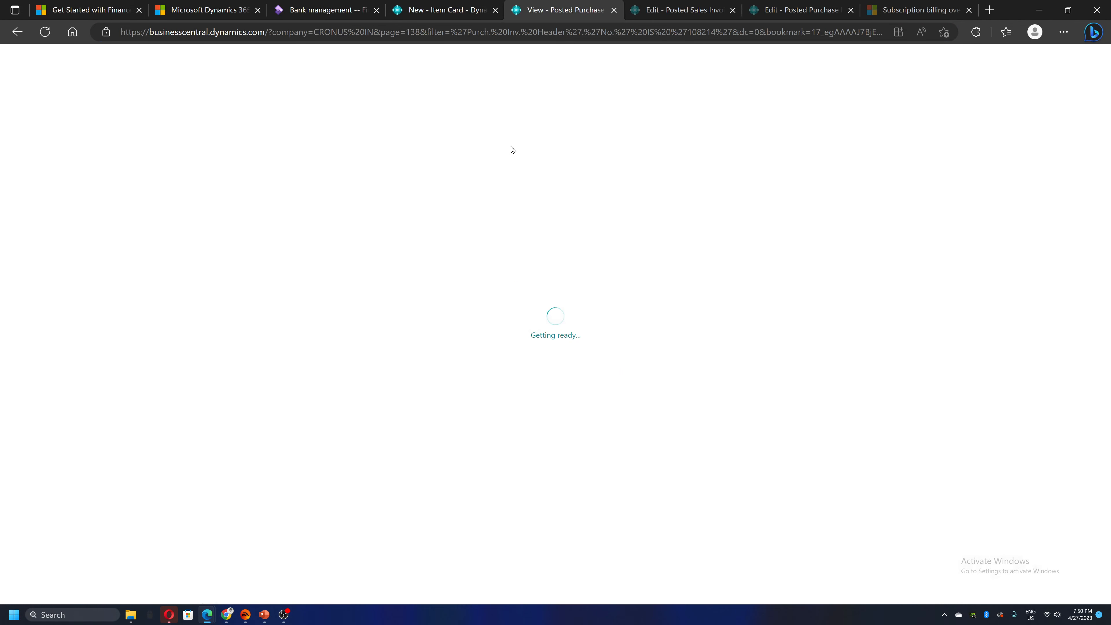
pyautogui.click(46, 94)
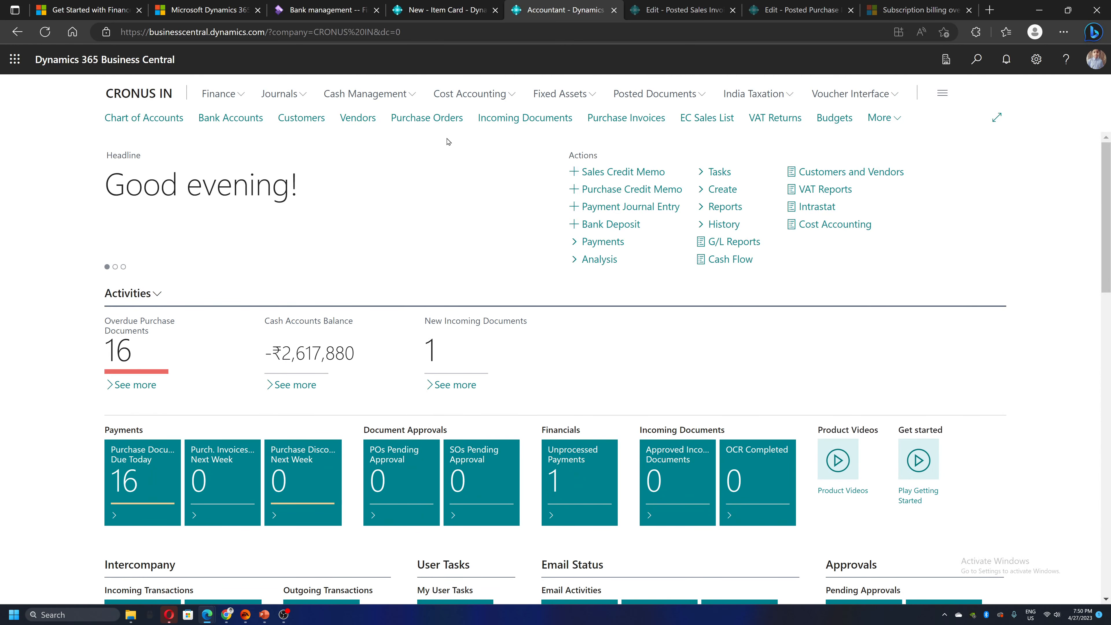
pyautogui.click(433, 119)
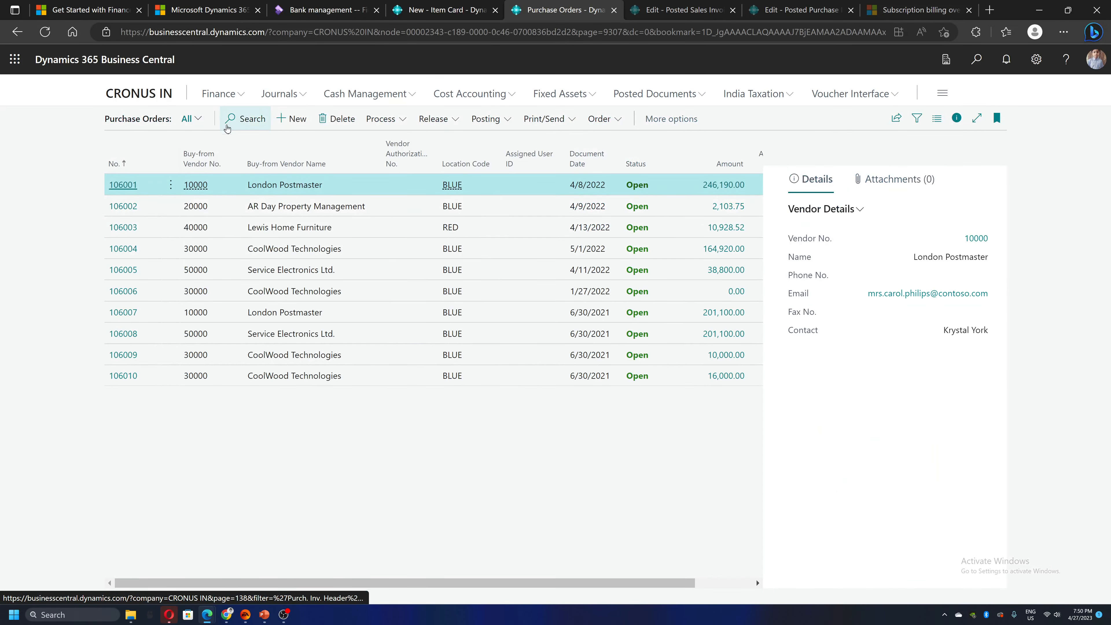
pyautogui.hotkey('alt', 'n')
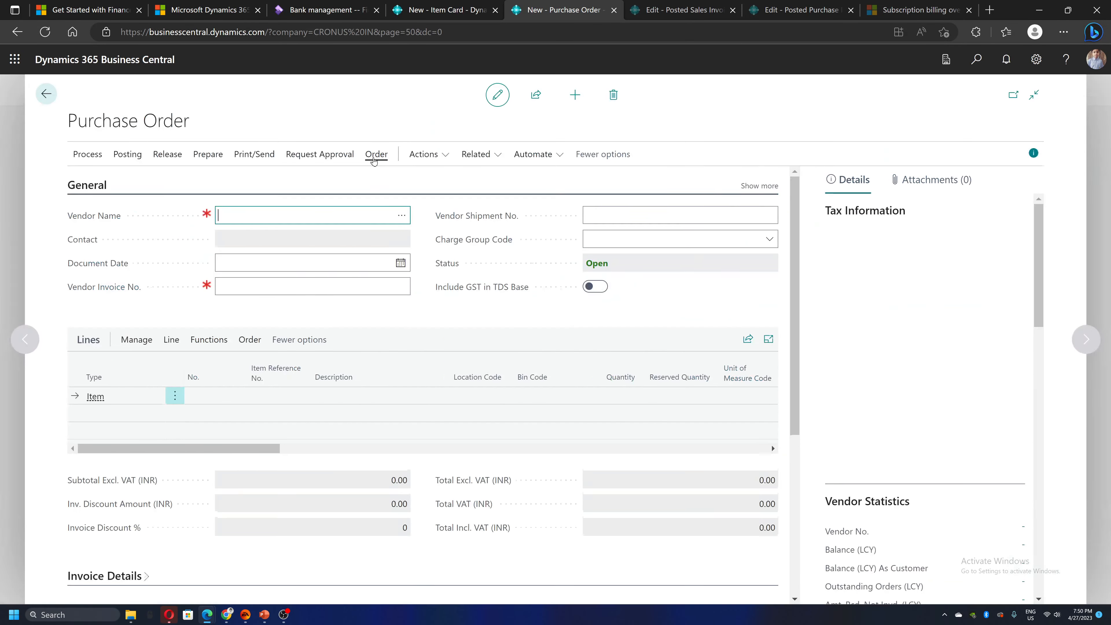
pyautogui.click(393, 215)
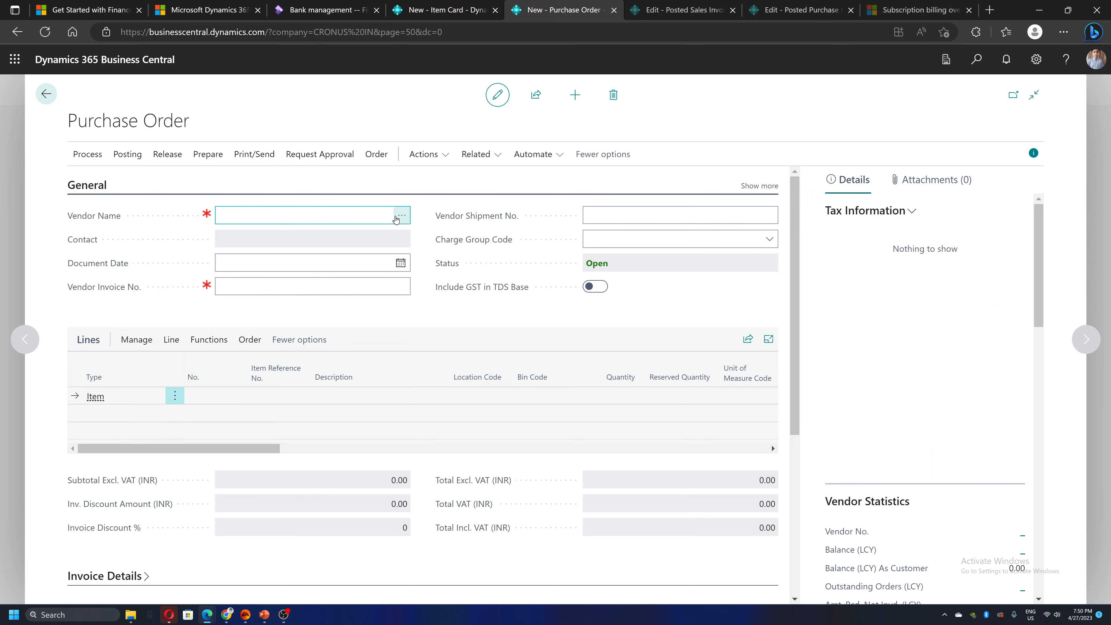
pyautogui.click(335, 239)
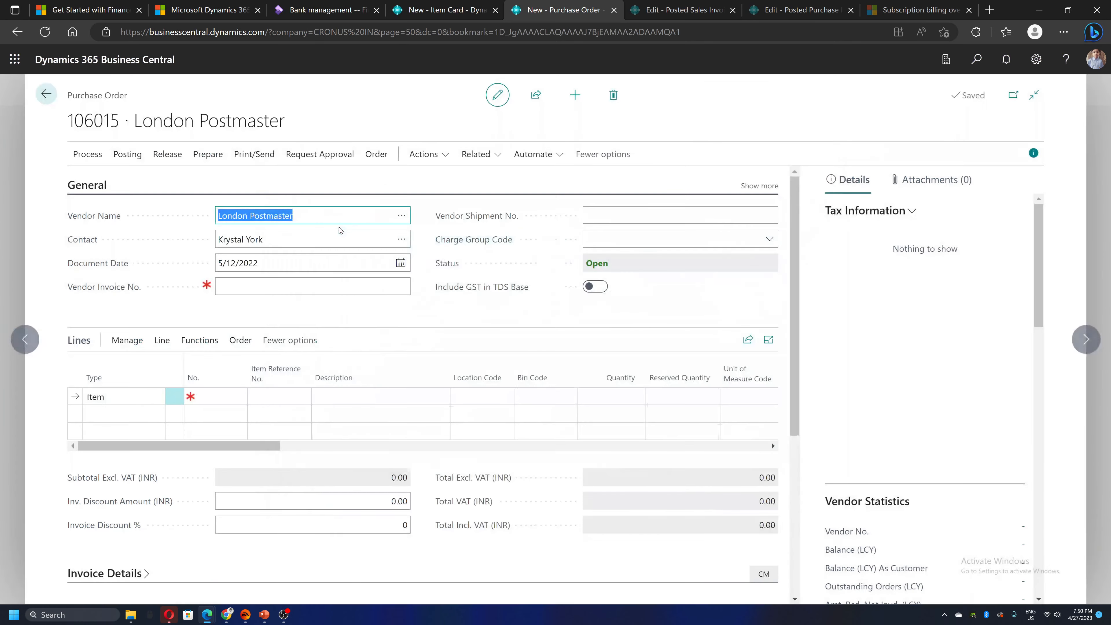
# Fill the first order line with item 2001, quantity 10 and a direct unit cost of 100 excluding VAT.
pyautogui.click(200, 396)
pyautogui.write('2001')
pyautogui.press('Tab')
pyautogui.press('Tab')
pyautogui.press('Tab')
pyautogui.press('Tab')
pyautogui.press('Tab')
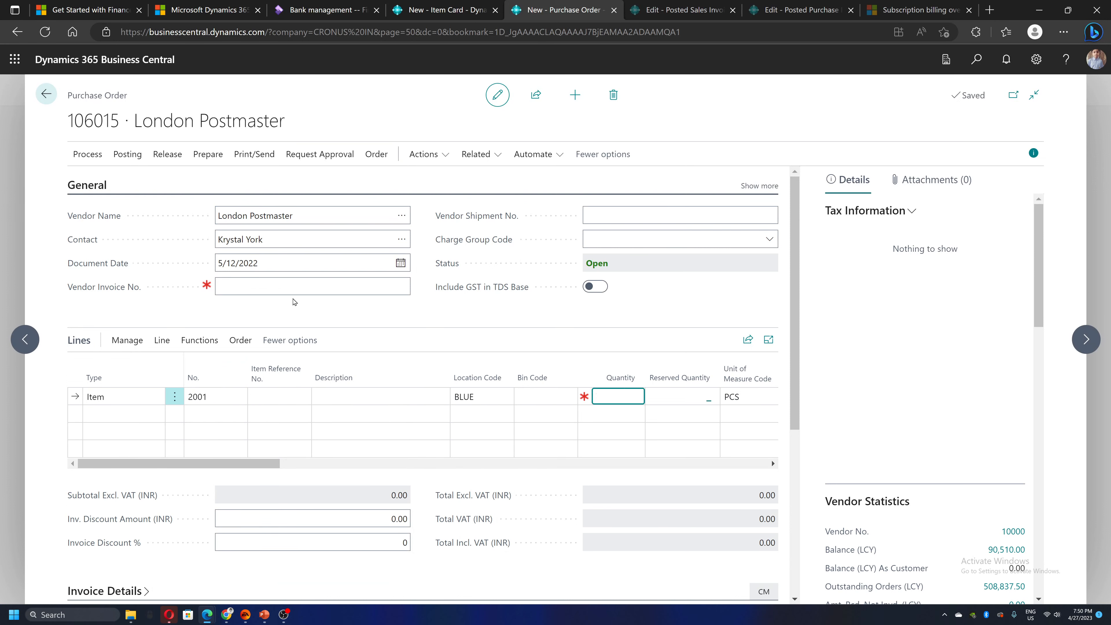
pyautogui.press('Tab')
pyautogui.press('Tab')
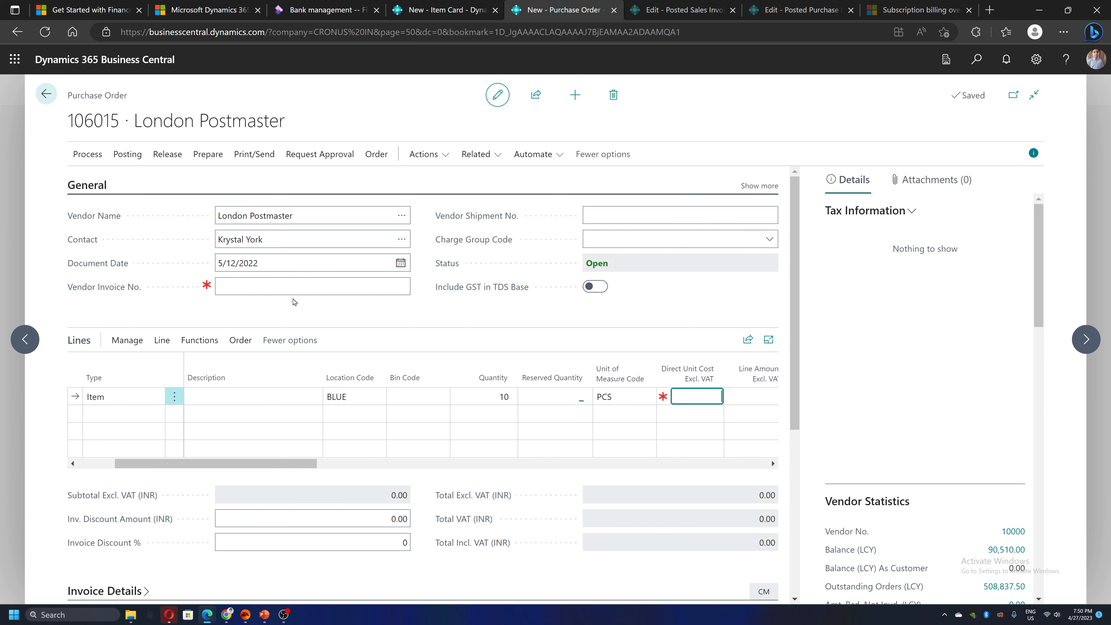
pyautogui.write('100')
pyautogui.press('Tab')
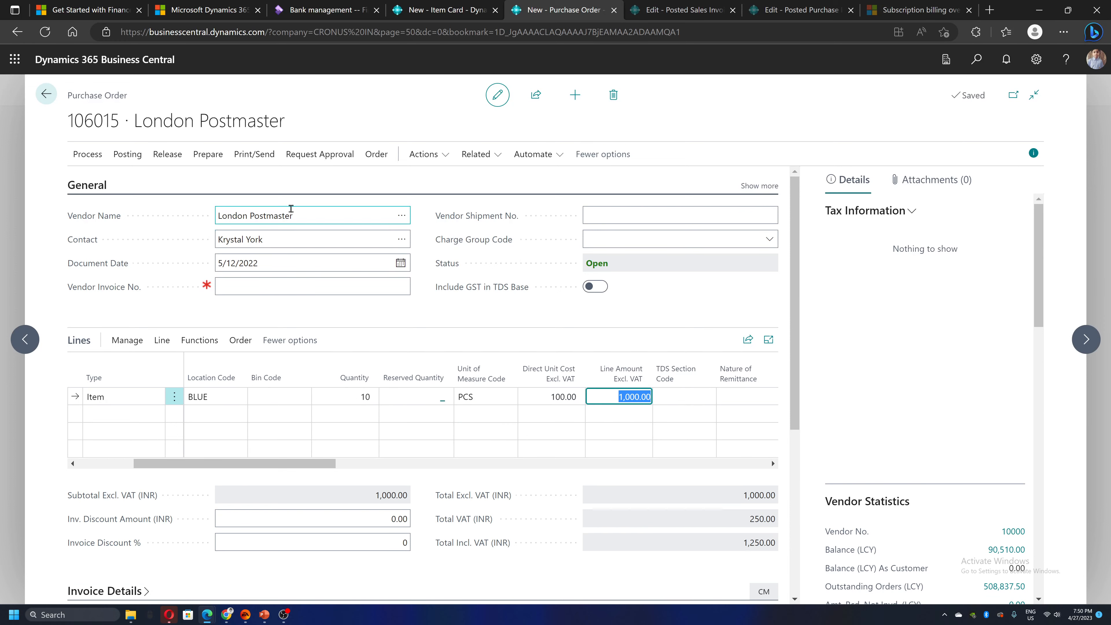
# Review the purchase order's statistics and close them.
pyautogui.click(485, 153)
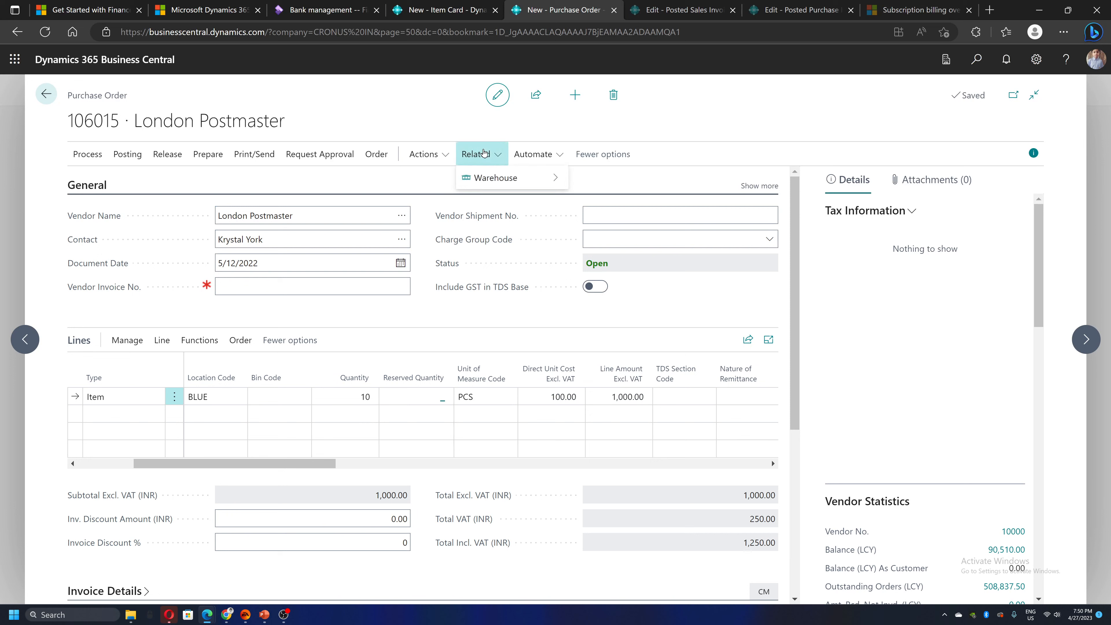
pyautogui.click(441, 157)
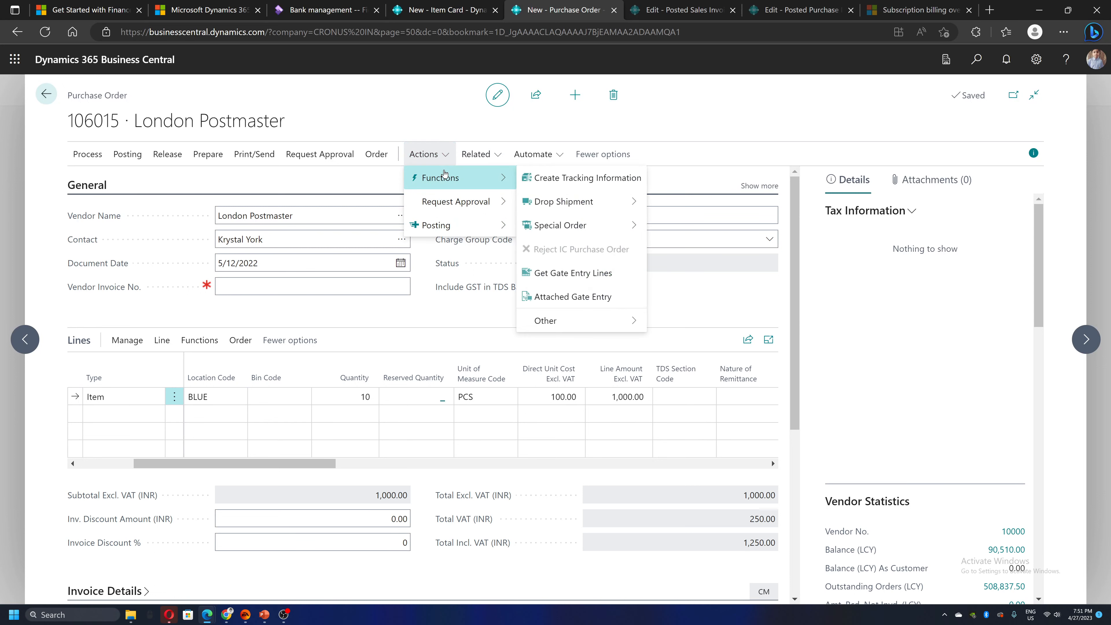
pyautogui.moveTo(465, 232)
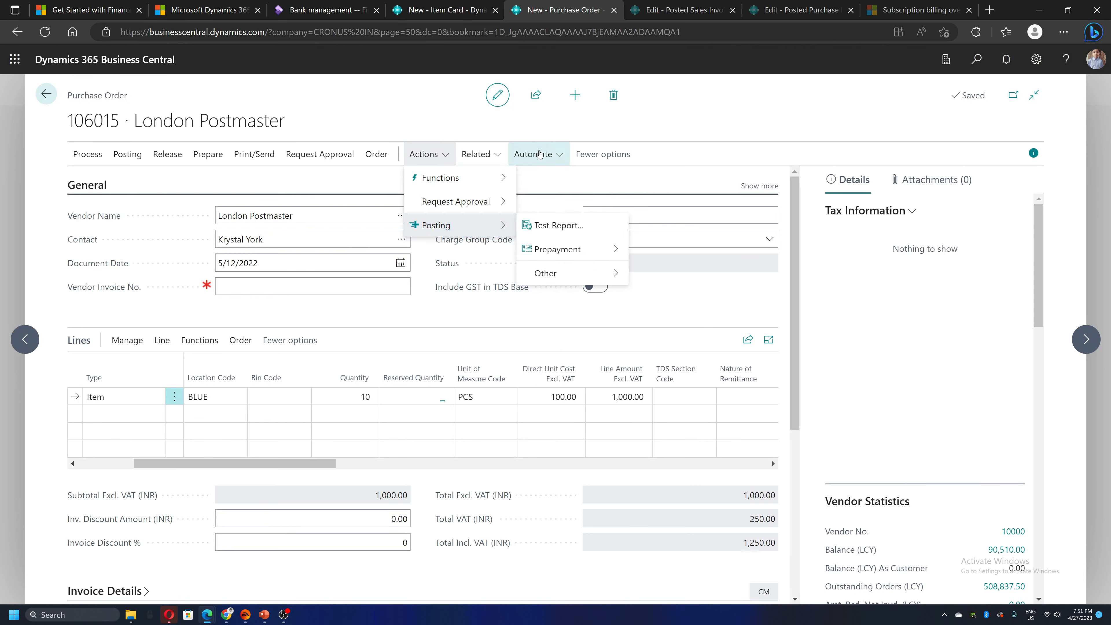
pyautogui.click(588, 154)
pyautogui.click(435, 154)
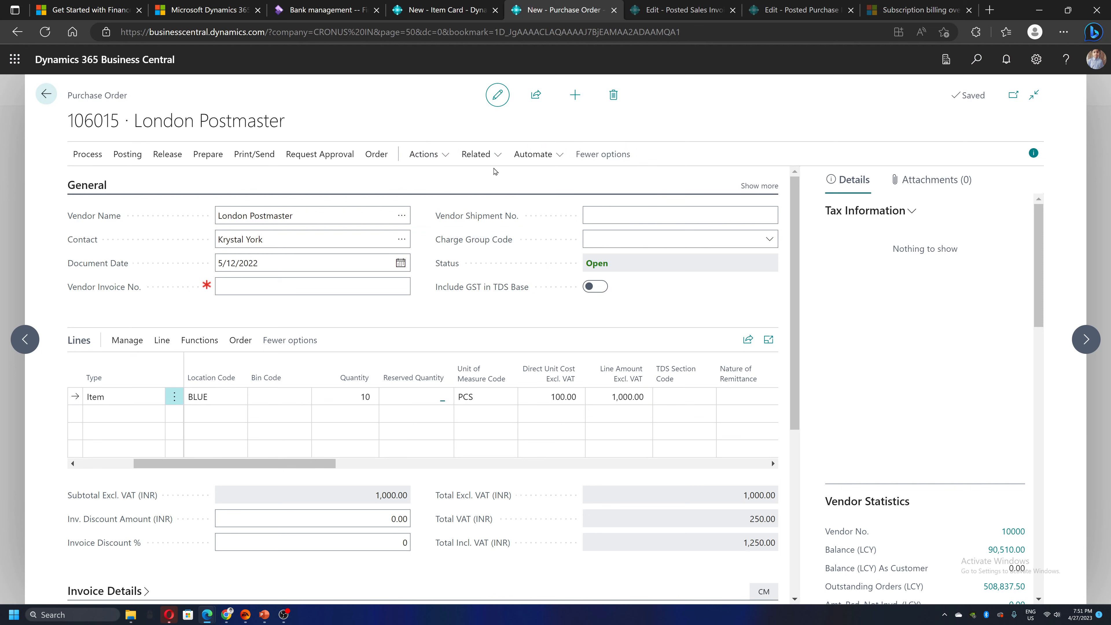
pyautogui.click(377, 155)
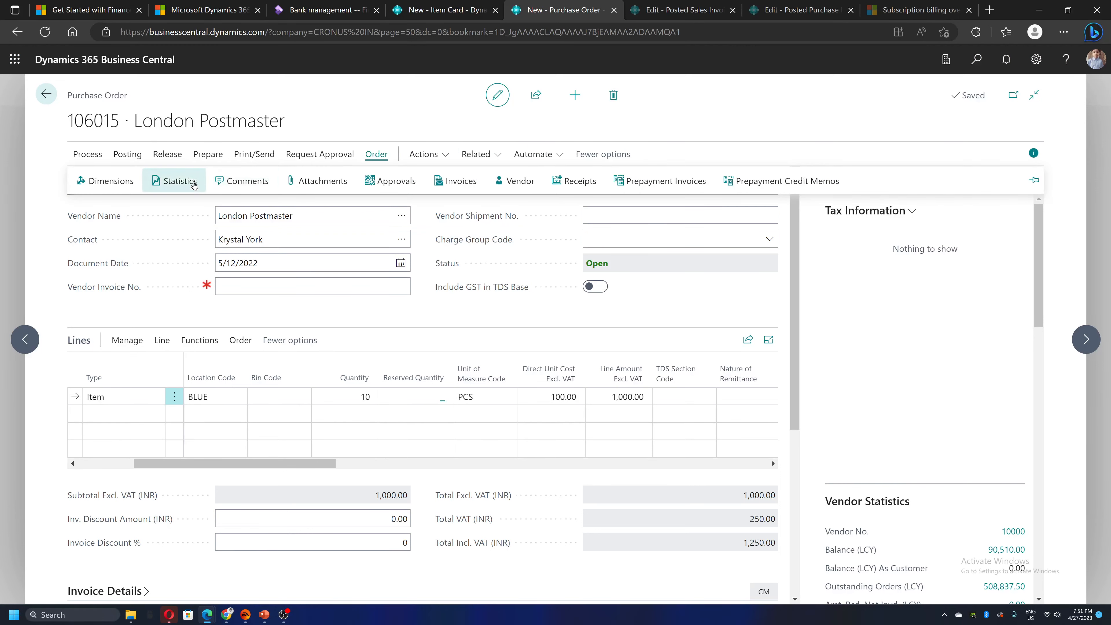
pyautogui.click(177, 181)
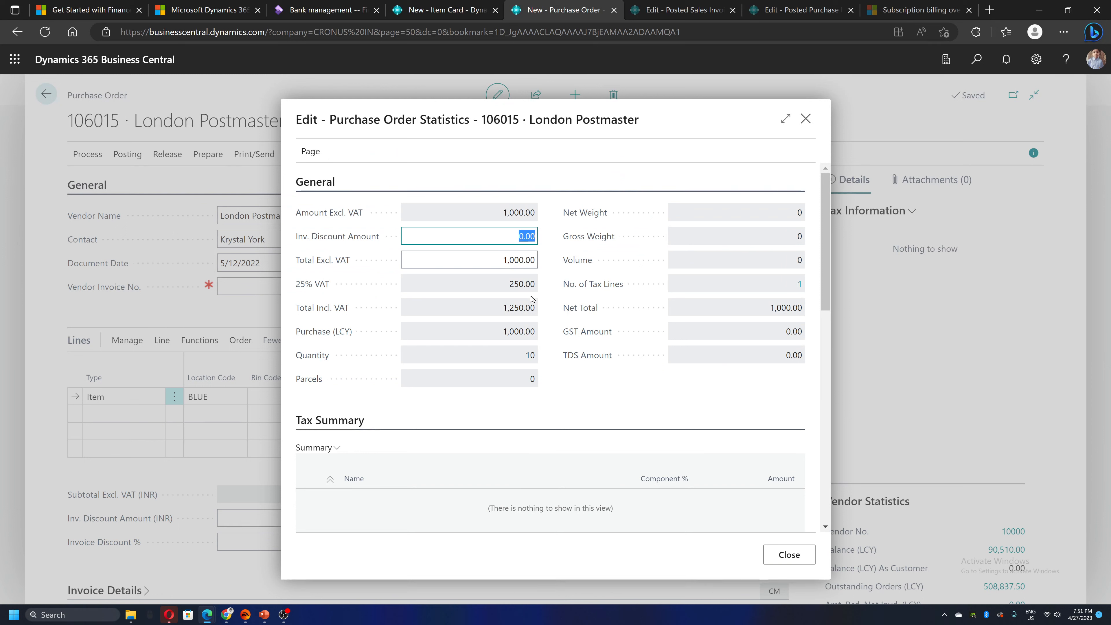
pyautogui.click(787, 554)
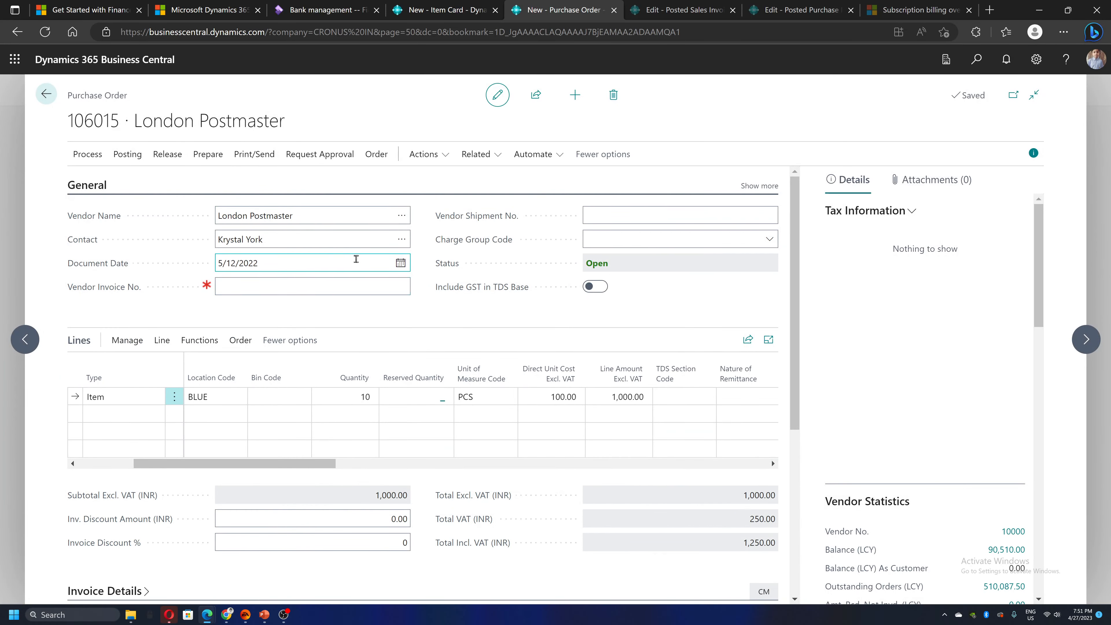
# Set the purchase order's vendor invoice number to 4545.
pyautogui.click(258, 287)
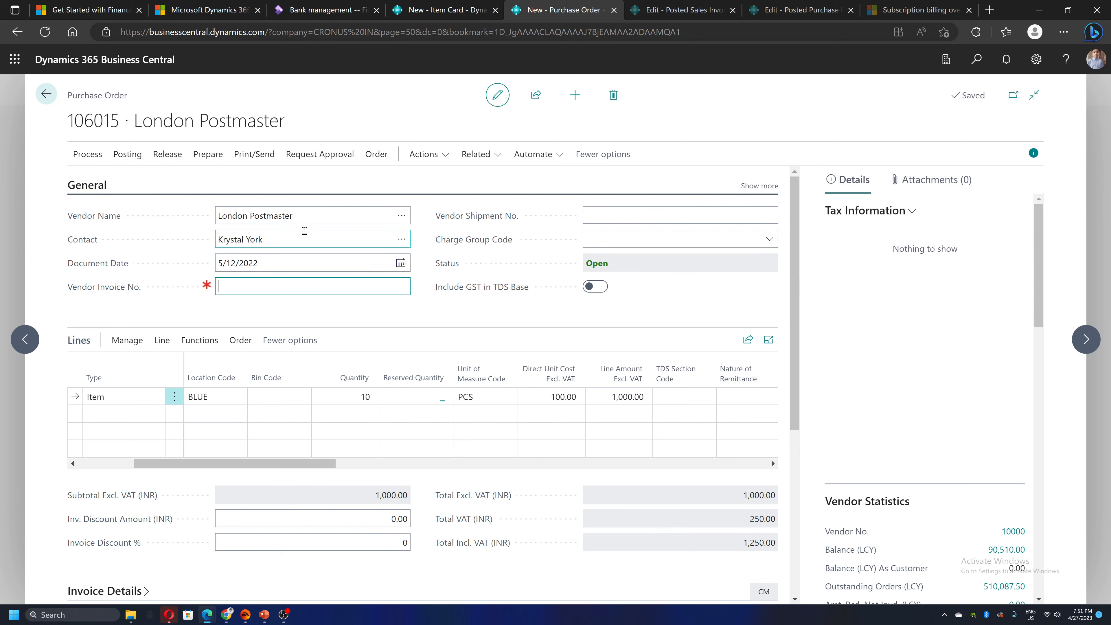
pyautogui.write('4545')
pyautogui.click(121, 417)
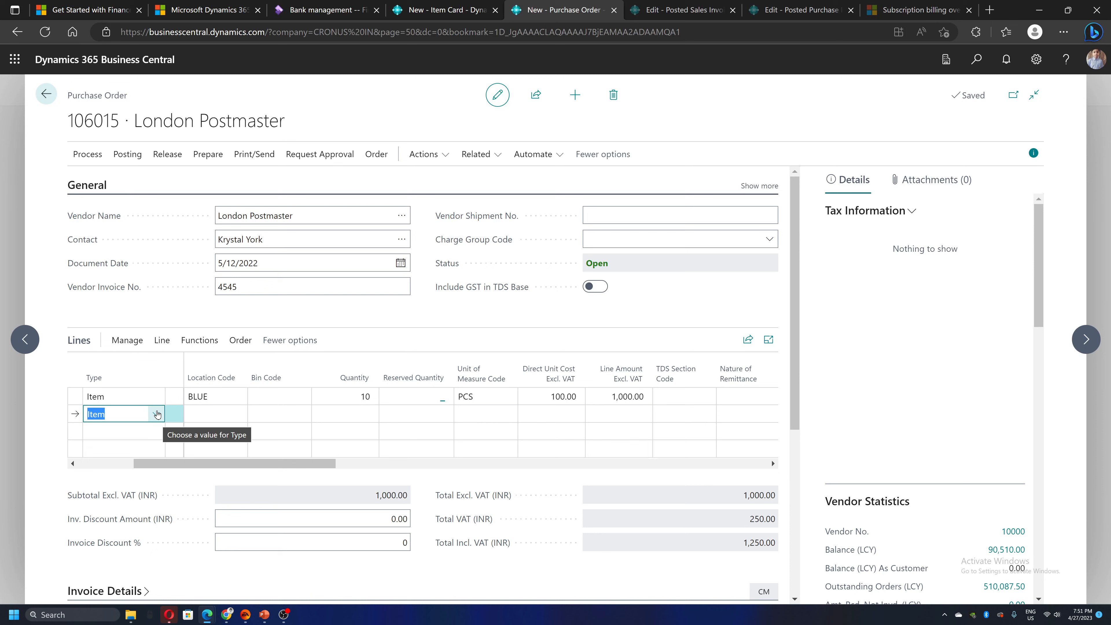
pyautogui.click(157, 414)
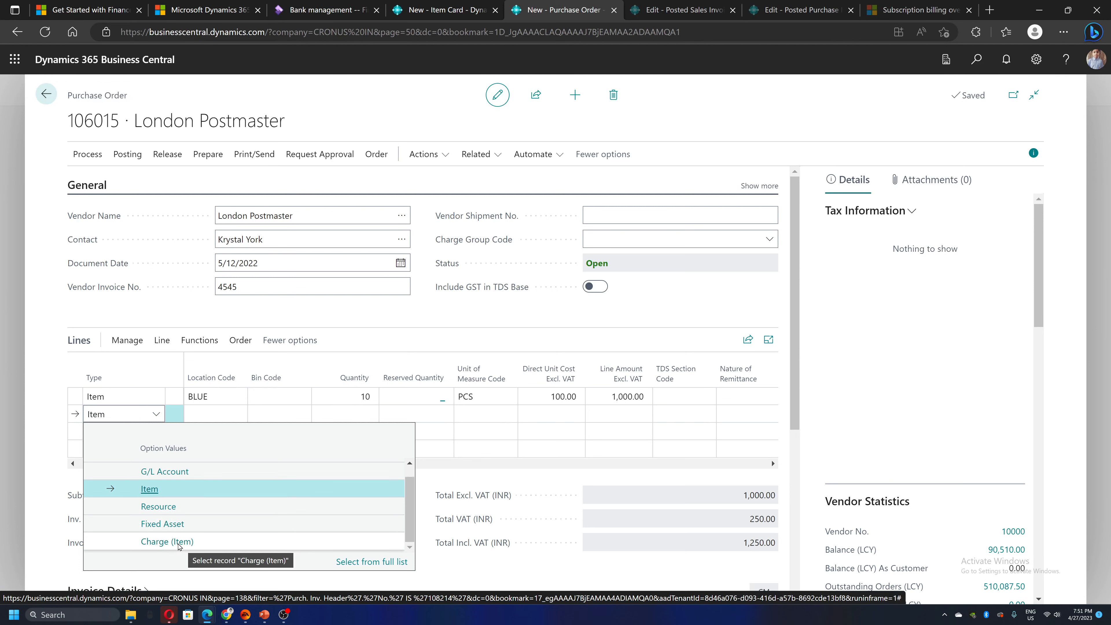
pyautogui.click(115, 391)
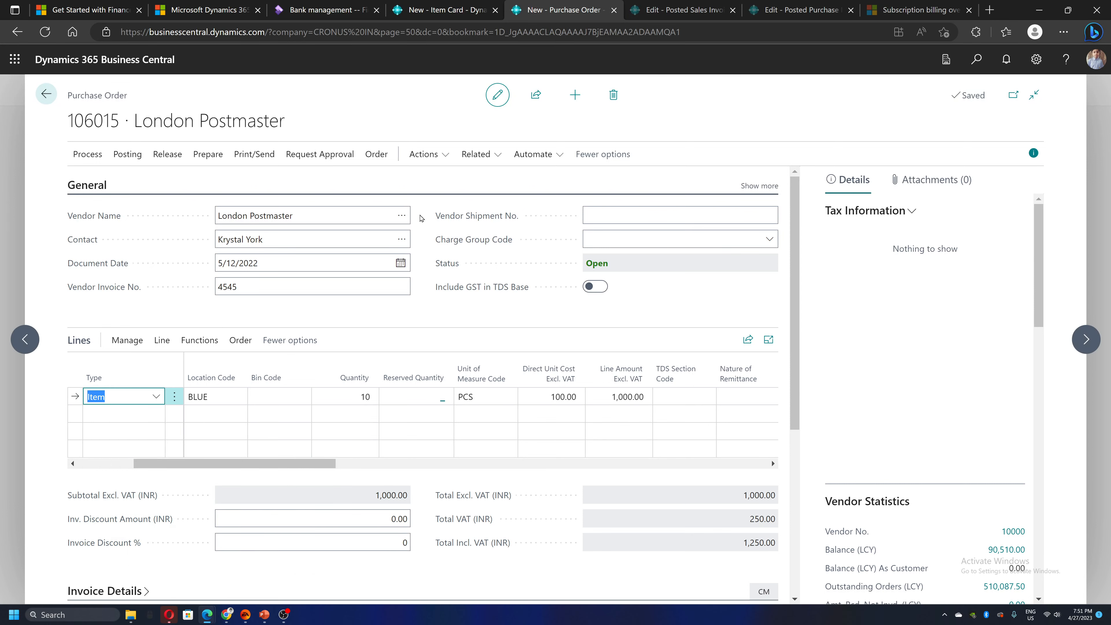
# Post the purchase order with the Receive and Invoice option and open the posted invoice.
pyautogui.click(126, 154)
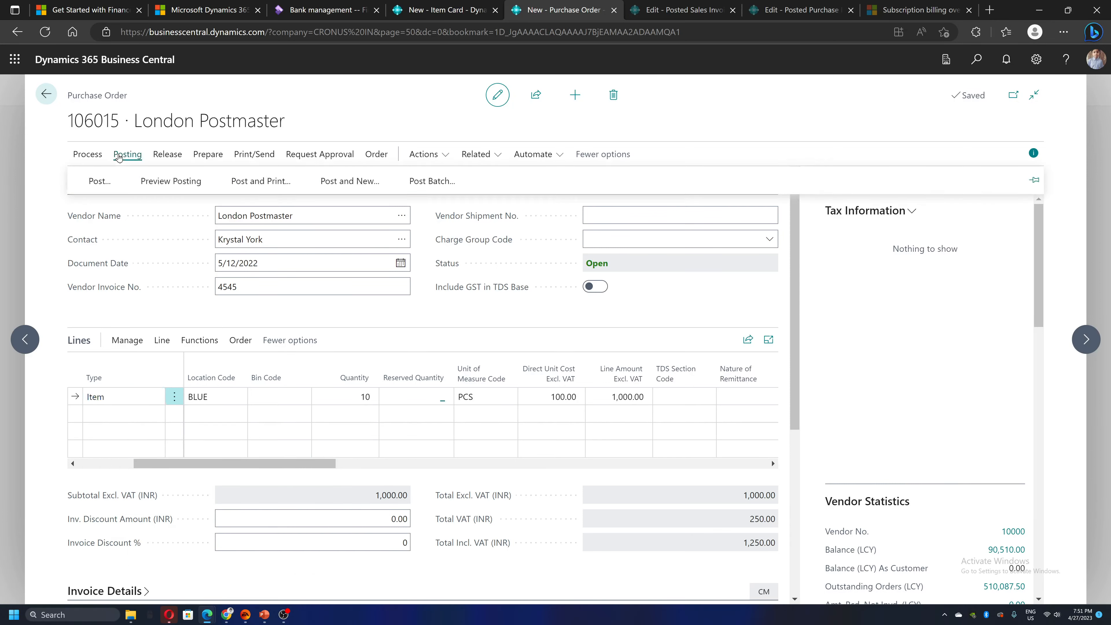
pyautogui.click(94, 180)
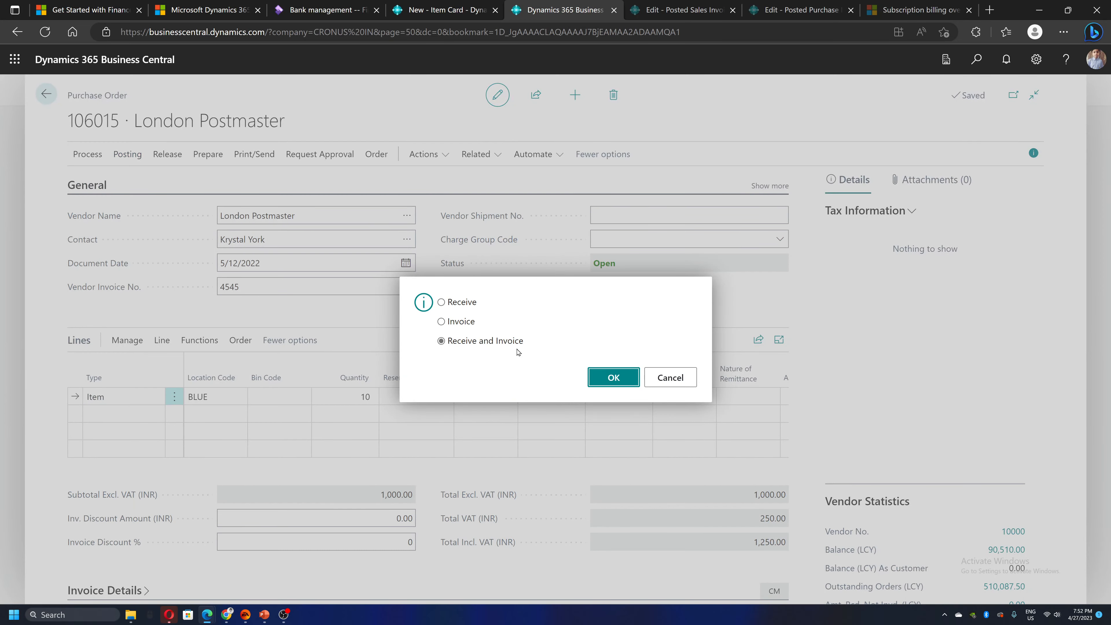
pyautogui.click(612, 379)
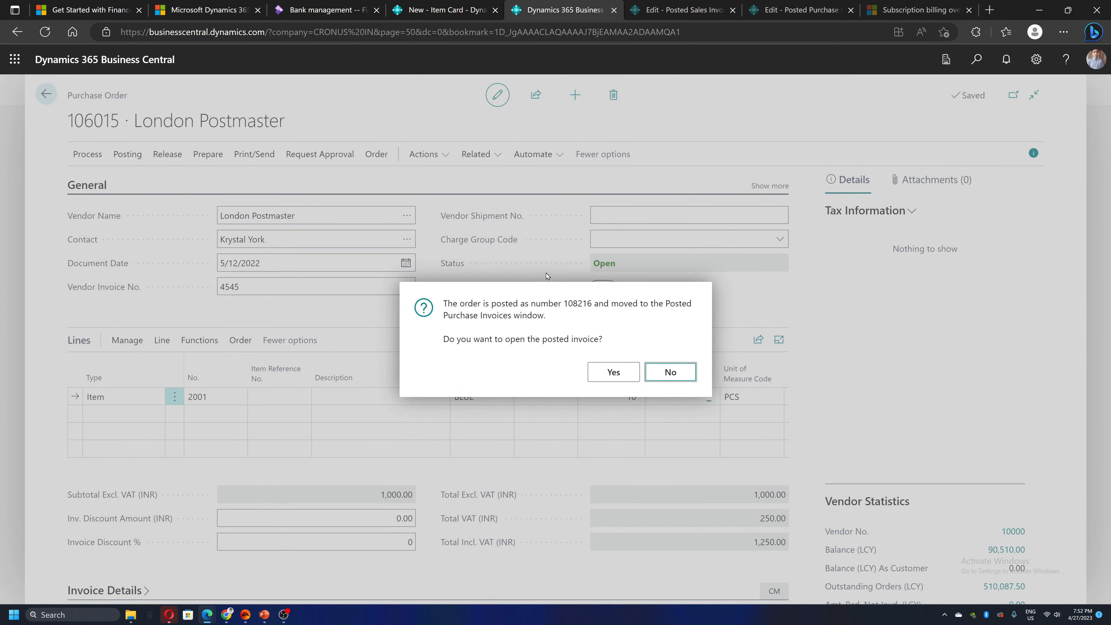
pyautogui.click(614, 372)
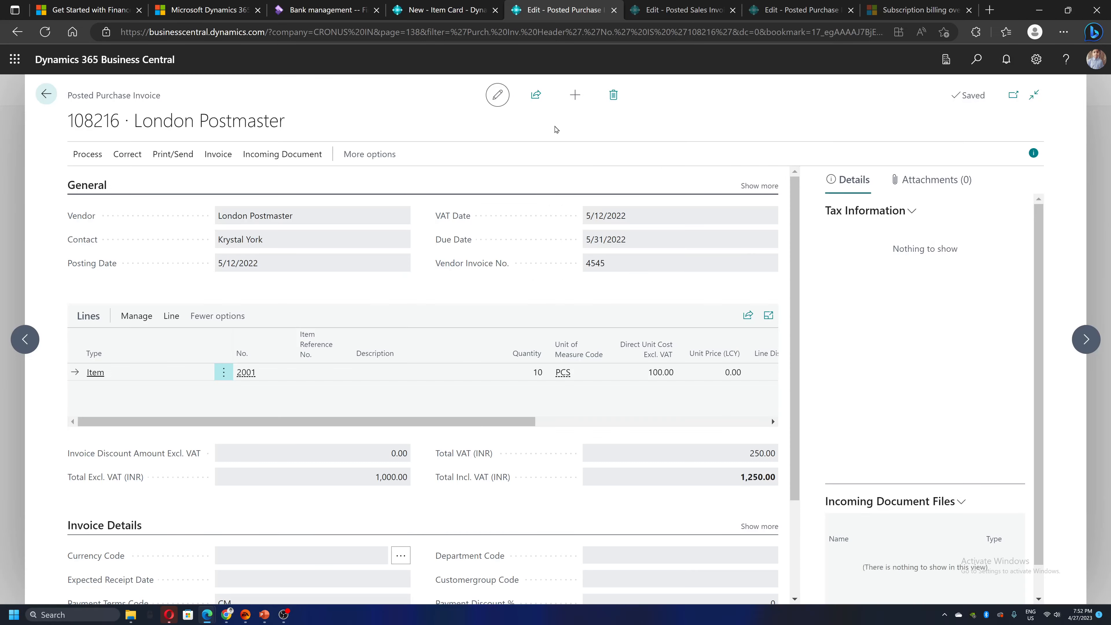
# Return to item 2001's card, try to open its ledger entries, and refresh the card.
pyautogui.click(431, 9)
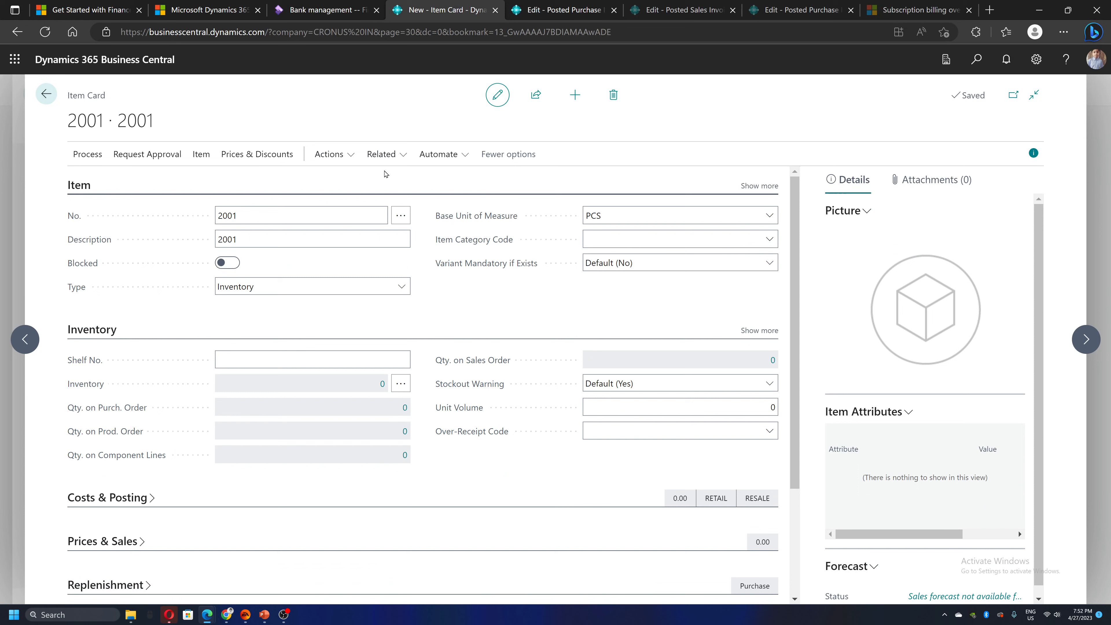
pyautogui.click(381, 153)
pyautogui.moveTo(391, 177)
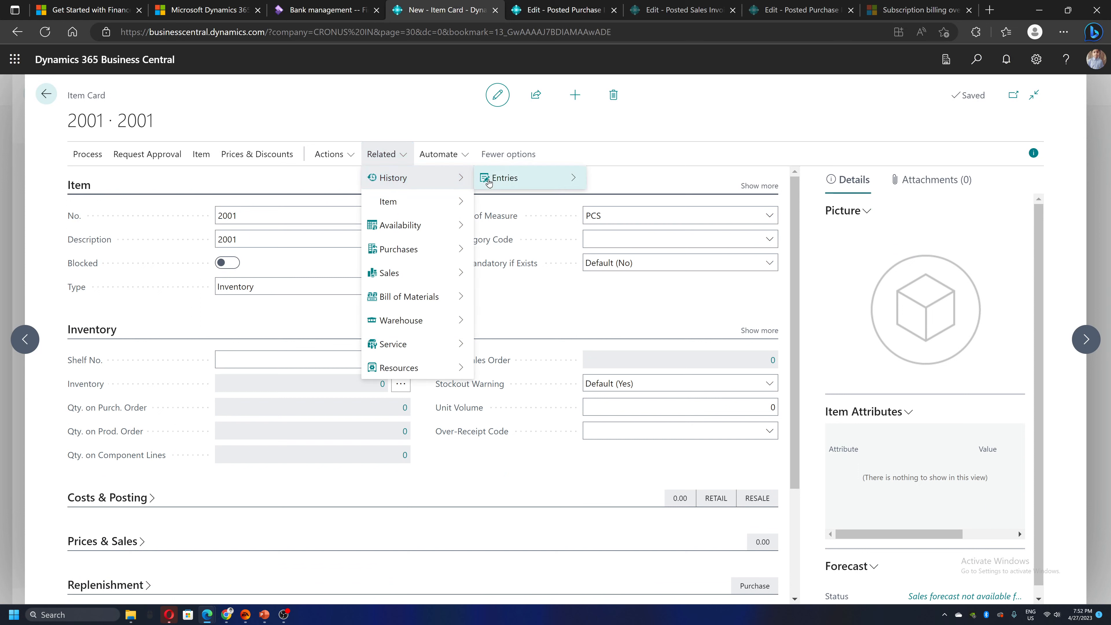
pyautogui.moveTo(488, 183)
pyautogui.click(612, 176)
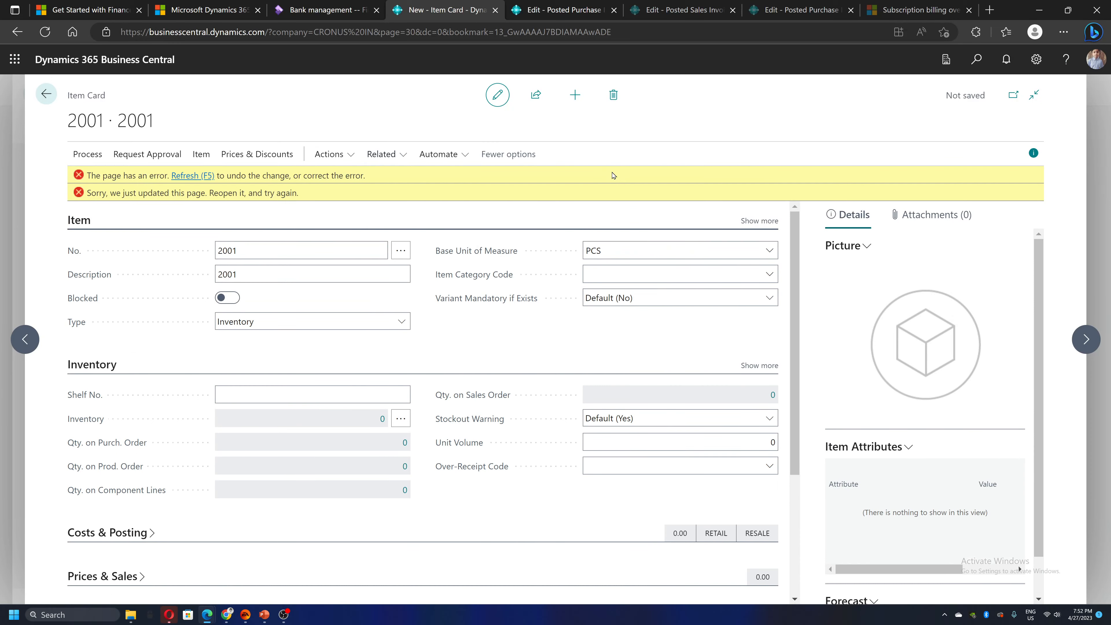
pyautogui.click(213, 175)
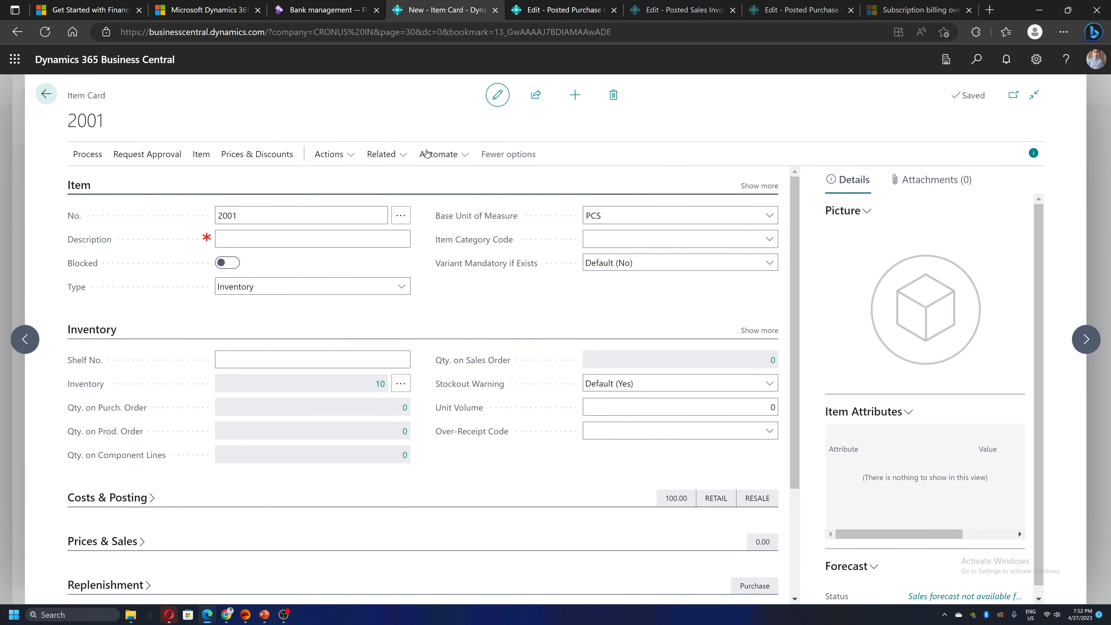
# Open item 2001's ledger entries, review the value entries behind the purchase's actual cost amount, and return to the ledger entries.
pyautogui.click(381, 154)
pyautogui.moveTo(405, 179)
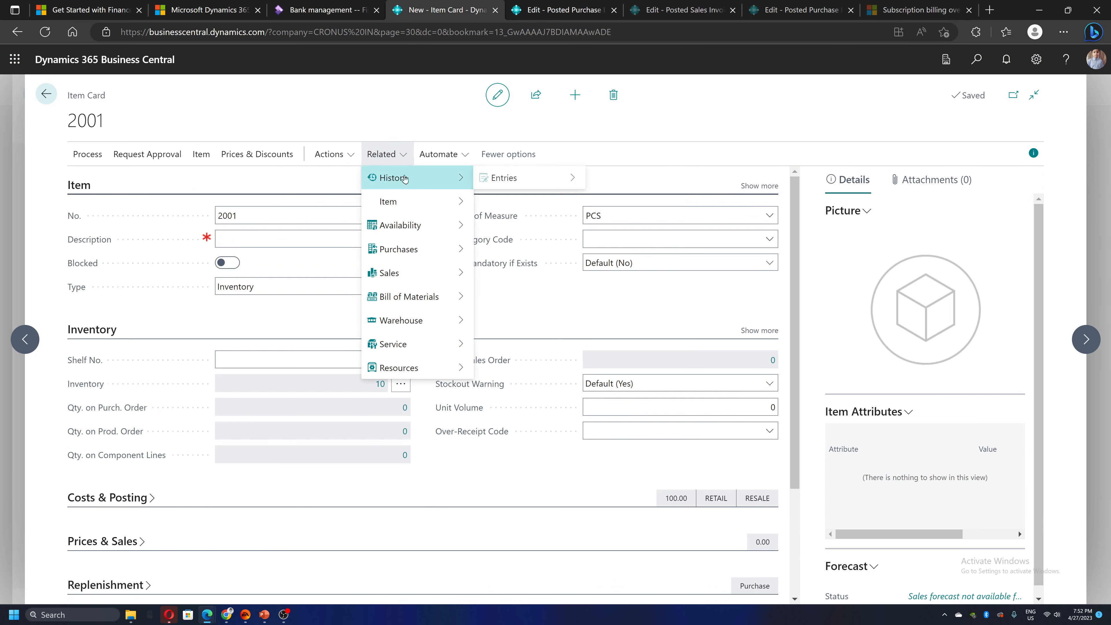
pyautogui.moveTo(503, 178)
pyautogui.click(623, 179)
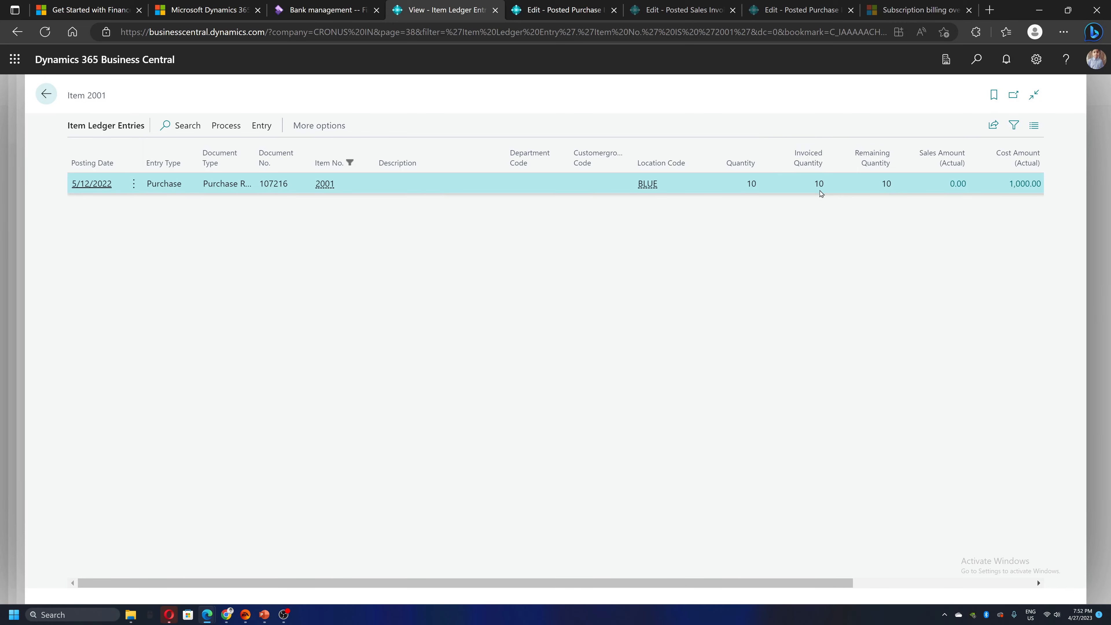
pyautogui.click(1027, 185)
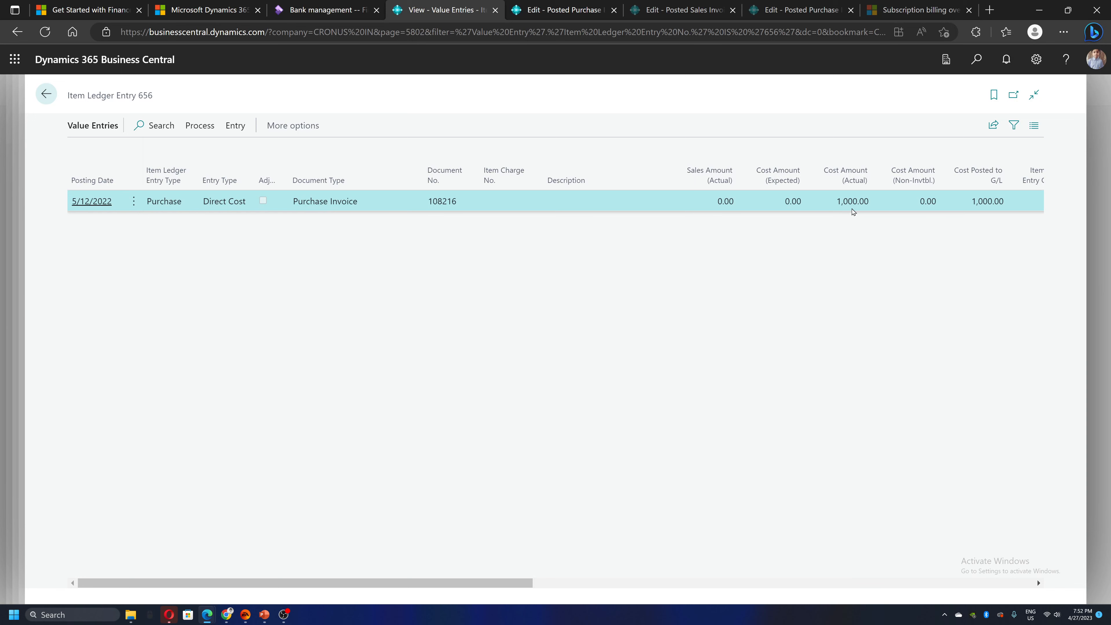
pyautogui.press('Escape')
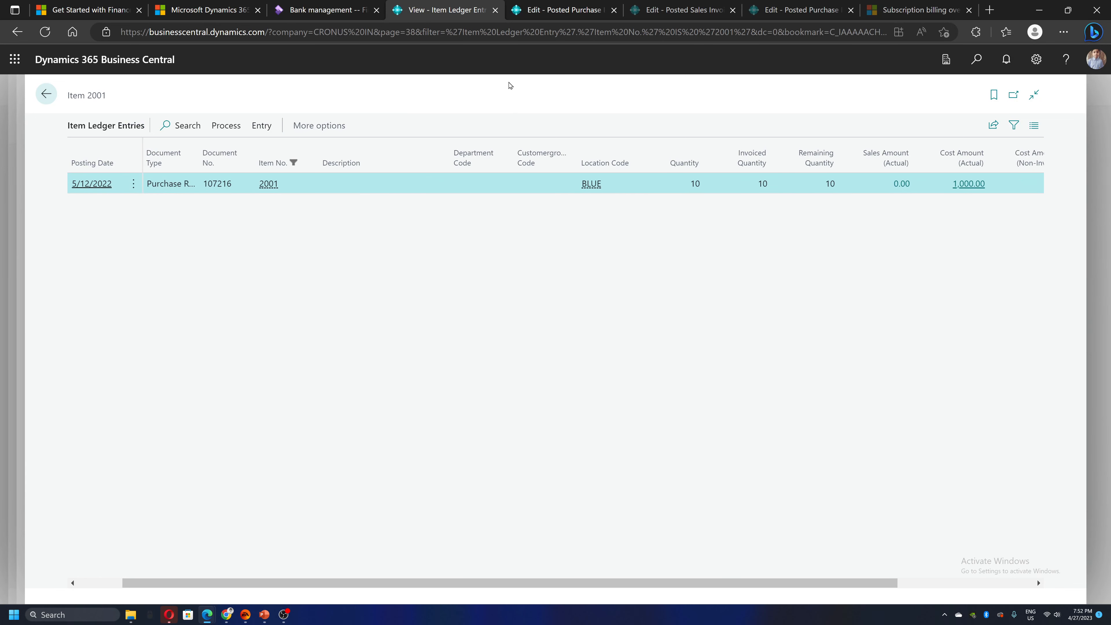
# Leave the old posted sales invoice, find the Sales Orders list by searching for "sales order", and create a new order.
pyautogui.click(678, 10)
pyautogui.click(665, 368)
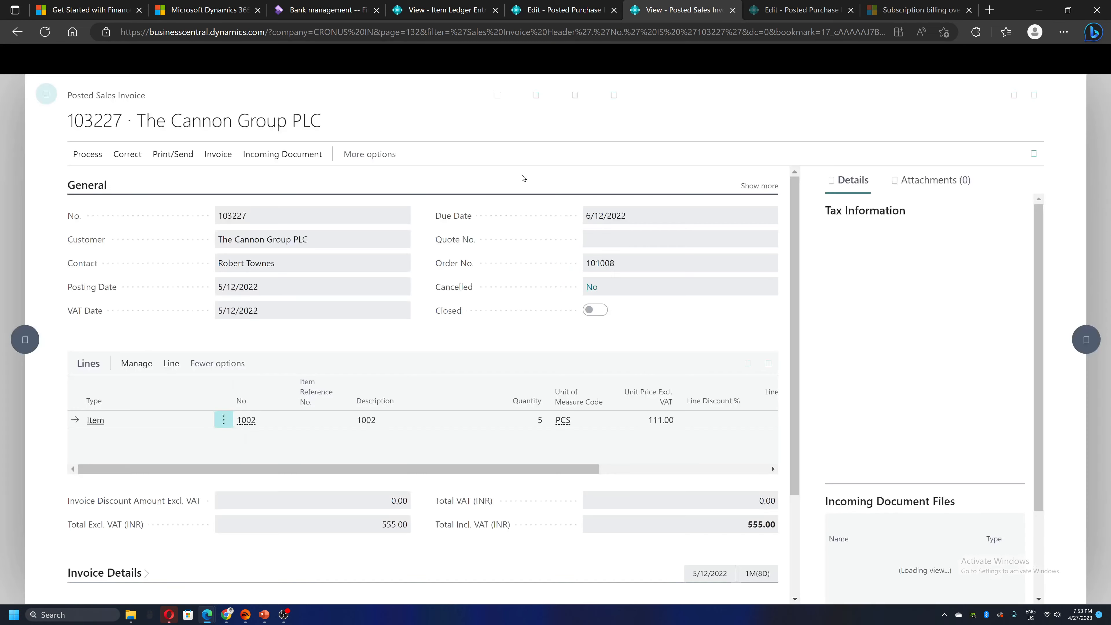
pyautogui.click(46, 94)
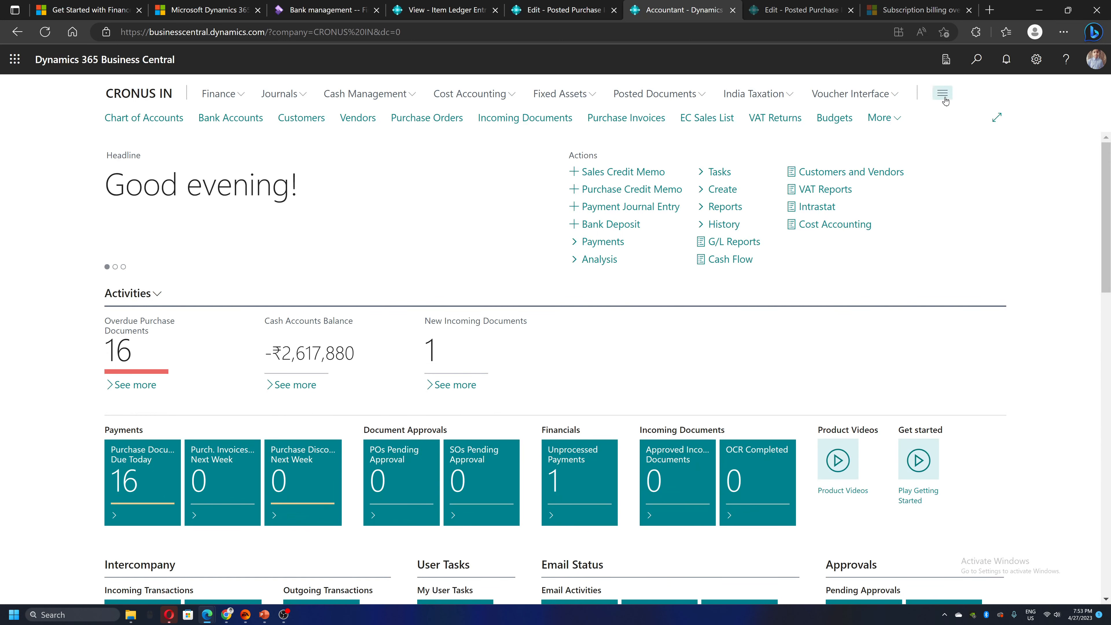
pyautogui.click(976, 59)
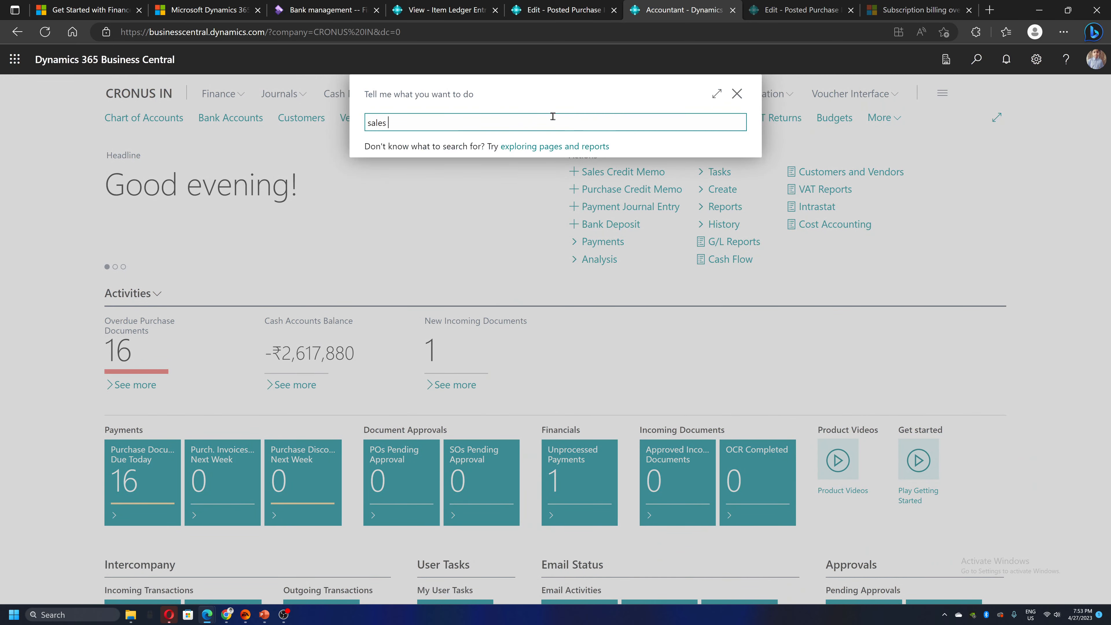
pyautogui.write('sales order')
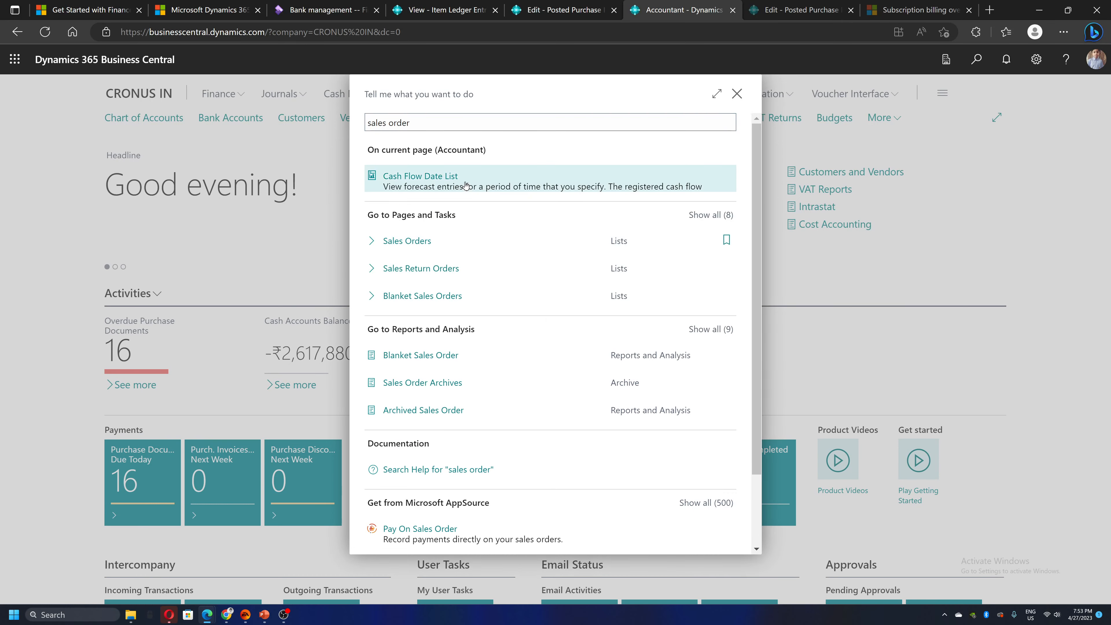
pyautogui.click(415, 240)
pyautogui.click(145, 126)
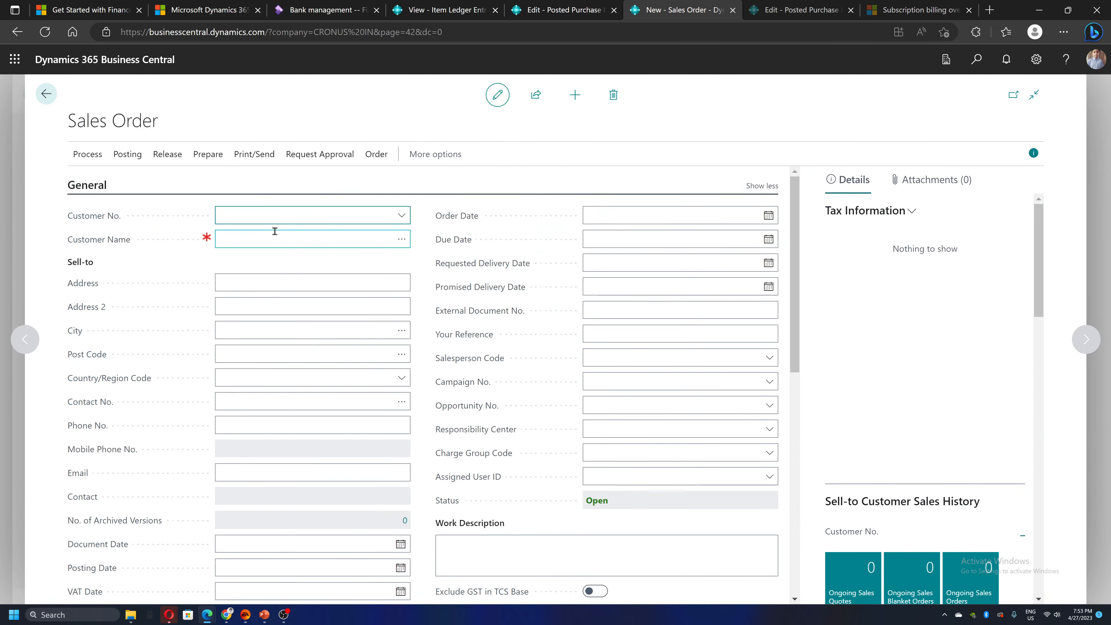
# Set the sales order's customer to The Cannon Group PLC and collapse the additional General fields.
pyautogui.click(401, 215)
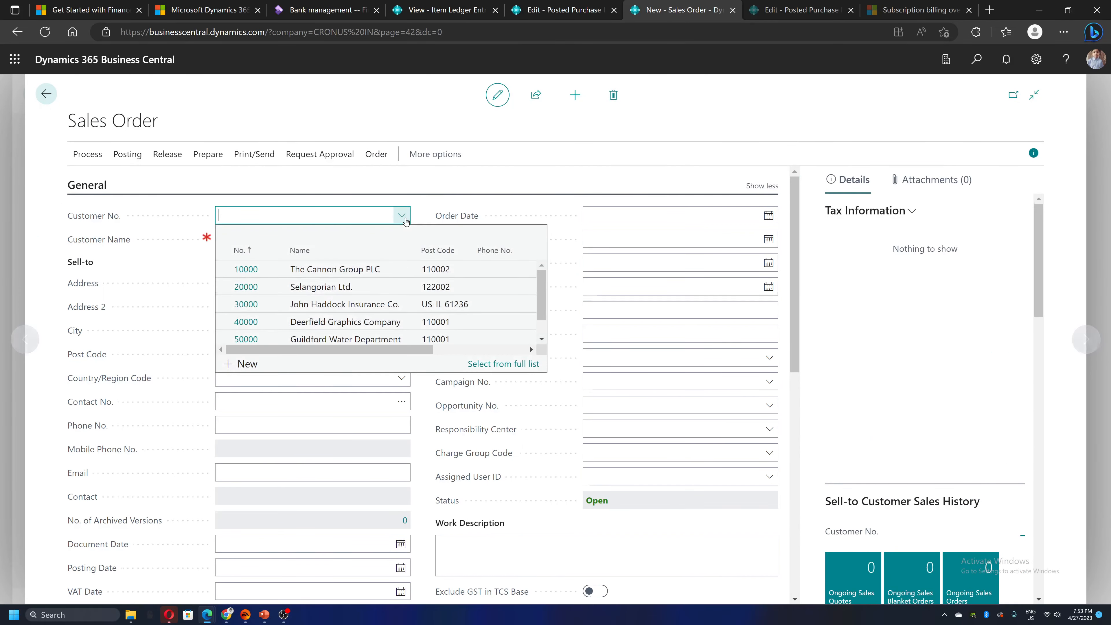
pyautogui.click(335, 268)
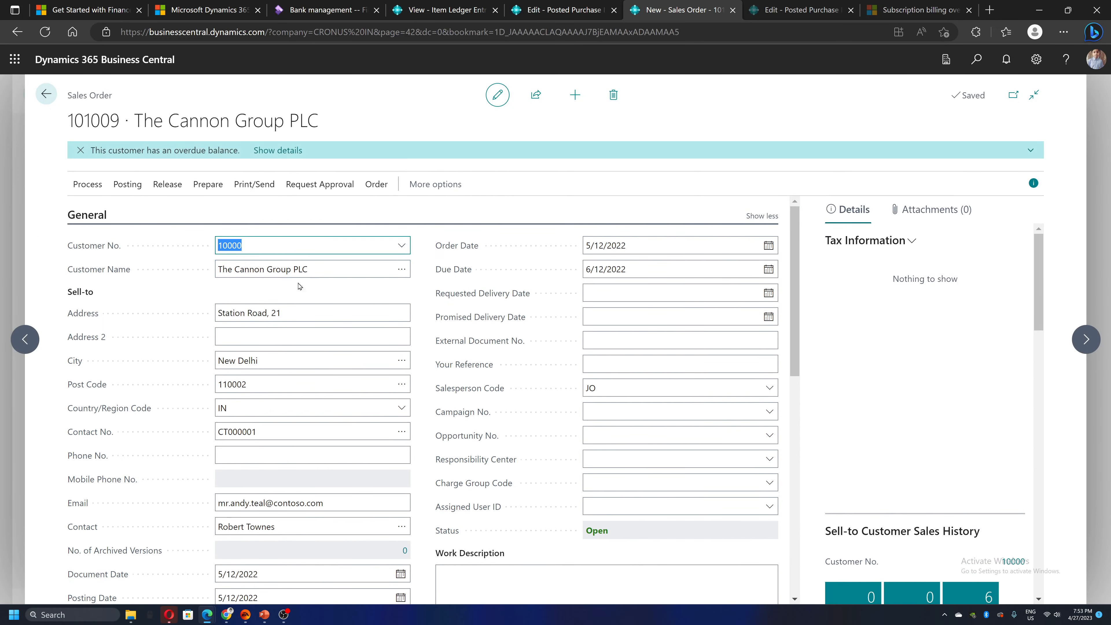
pyautogui.click(762, 216)
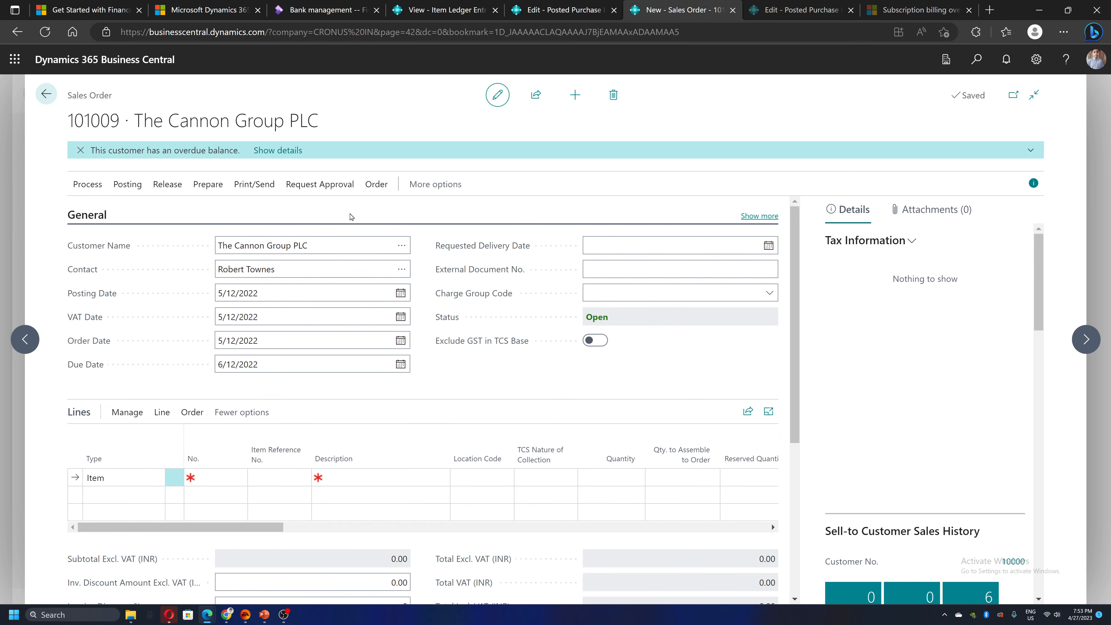
# Fill the first sales line with item 2001, quantity 5 and a unit price of 150 excluding VAT.
pyautogui.click(218, 478)
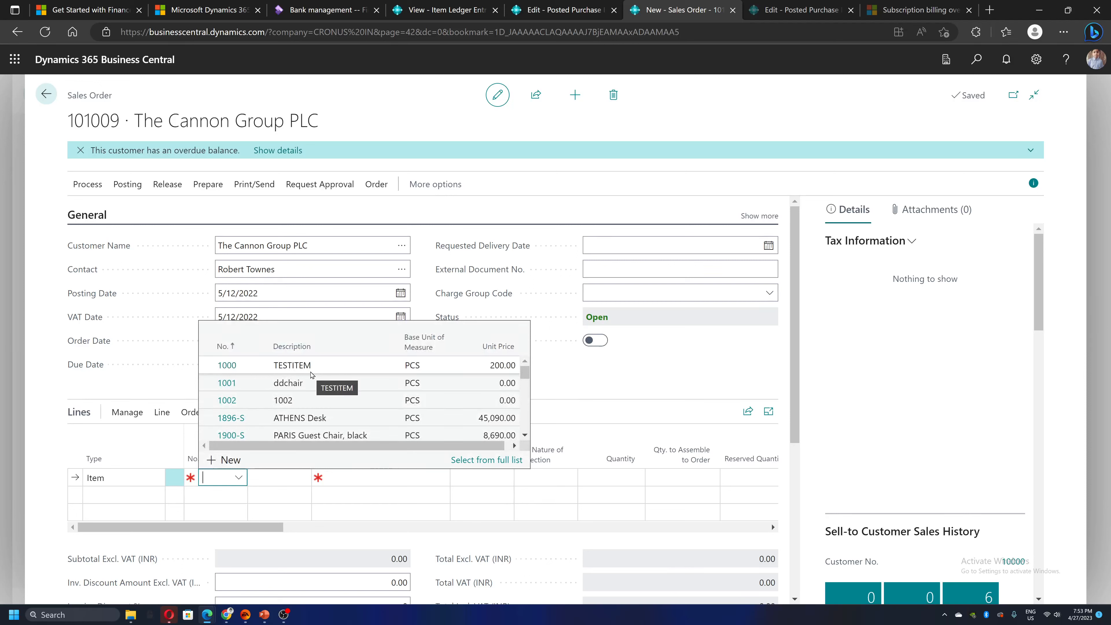
pyautogui.write('2001')
pyautogui.press('Return')
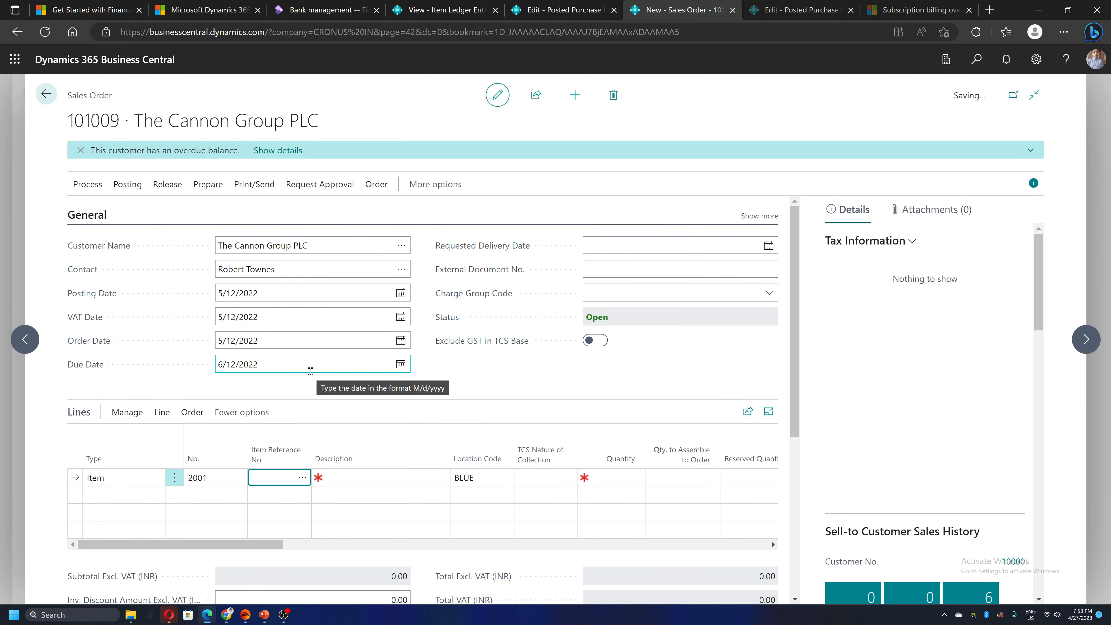
pyautogui.press('Tab')
pyautogui.press('Tab')
pyautogui.press('Tab')
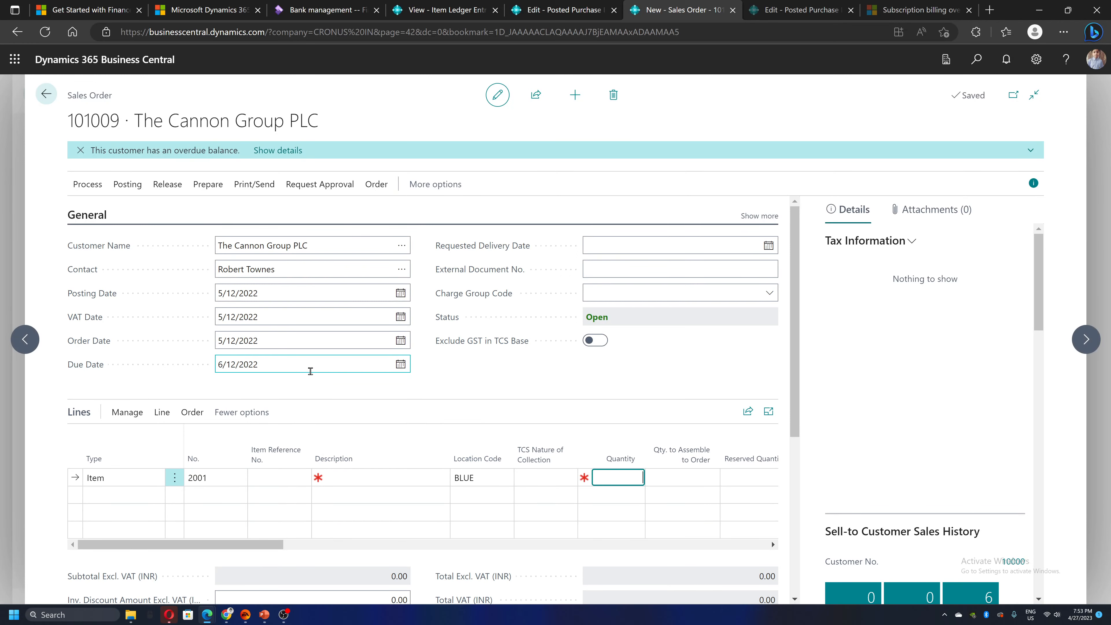
pyautogui.press('Tab')
pyautogui.press('Tab')
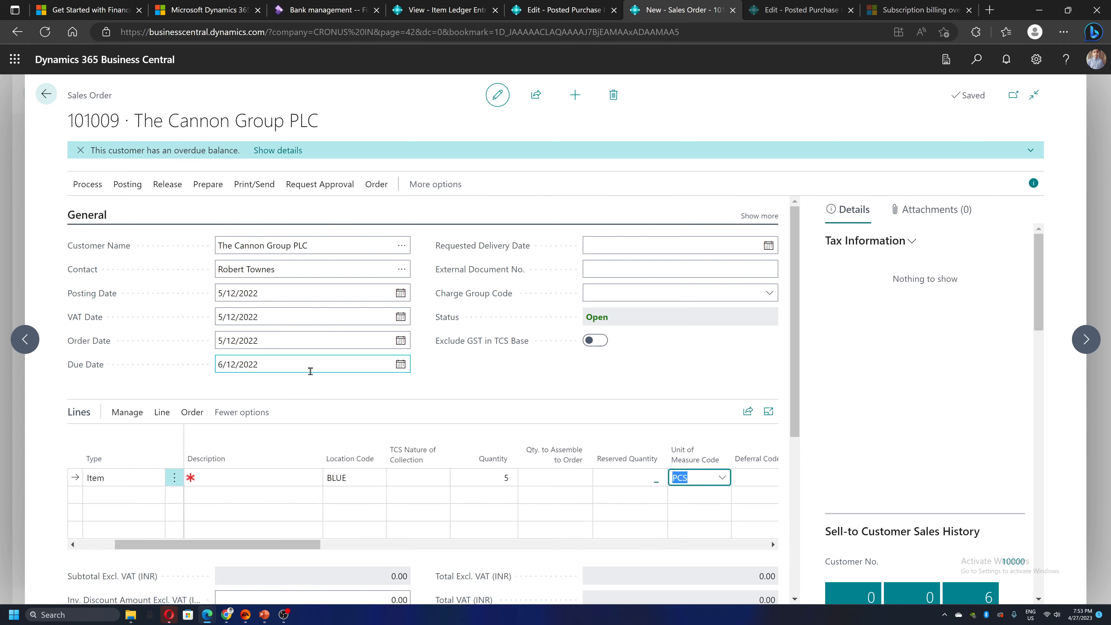
pyautogui.press('Tab')
pyautogui.press('Tab')
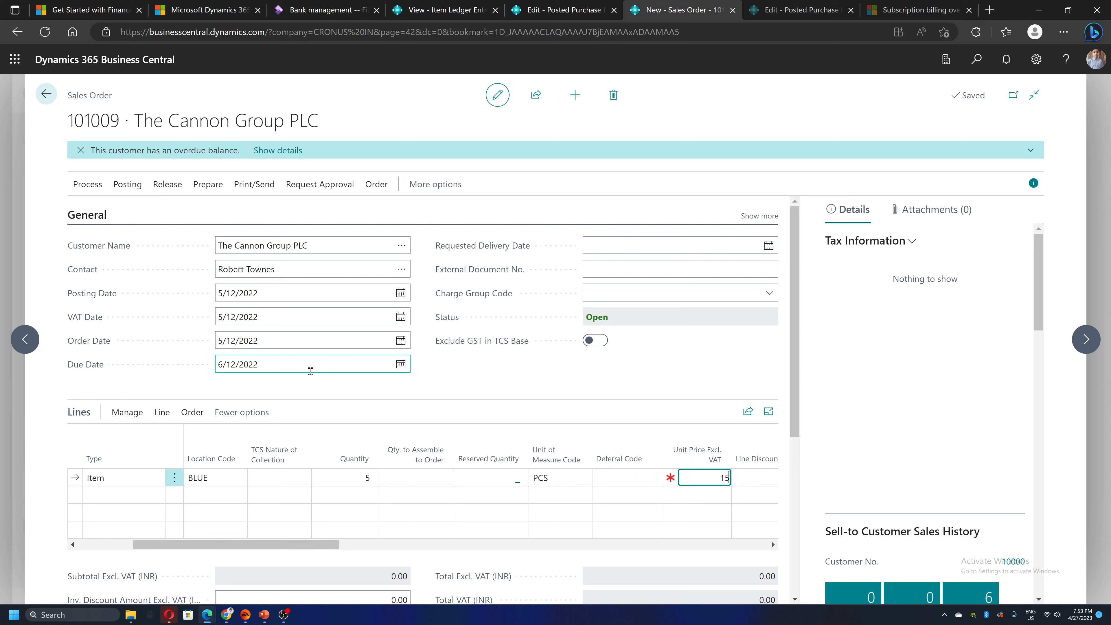
pyautogui.write('150')
pyautogui.press('Tab')
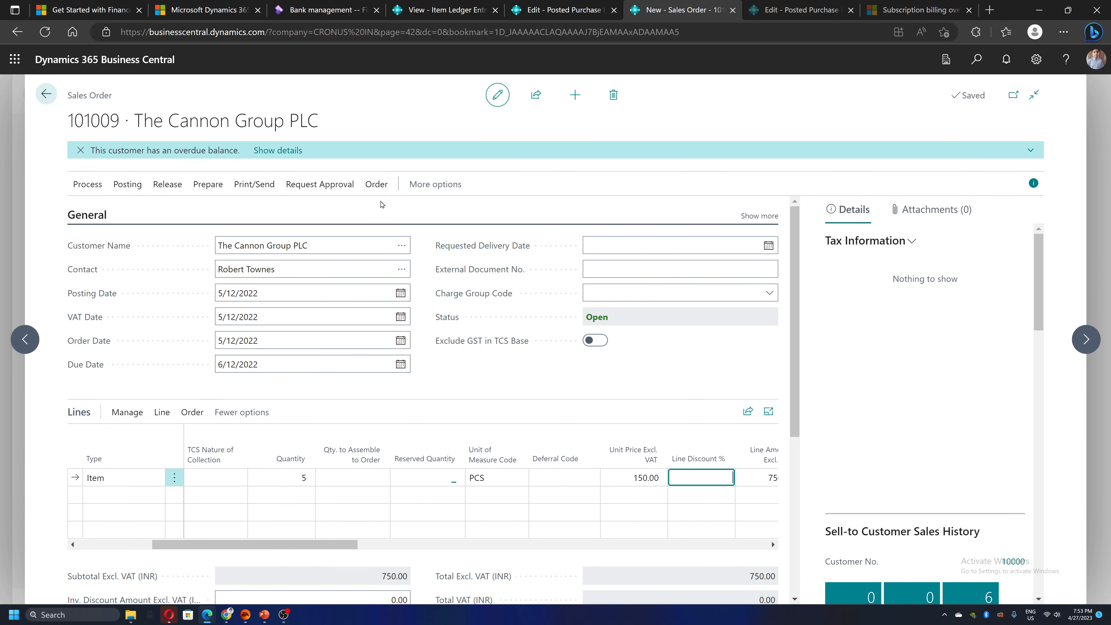
# Review the sales order's statistics and close them.
pyautogui.click(376, 183)
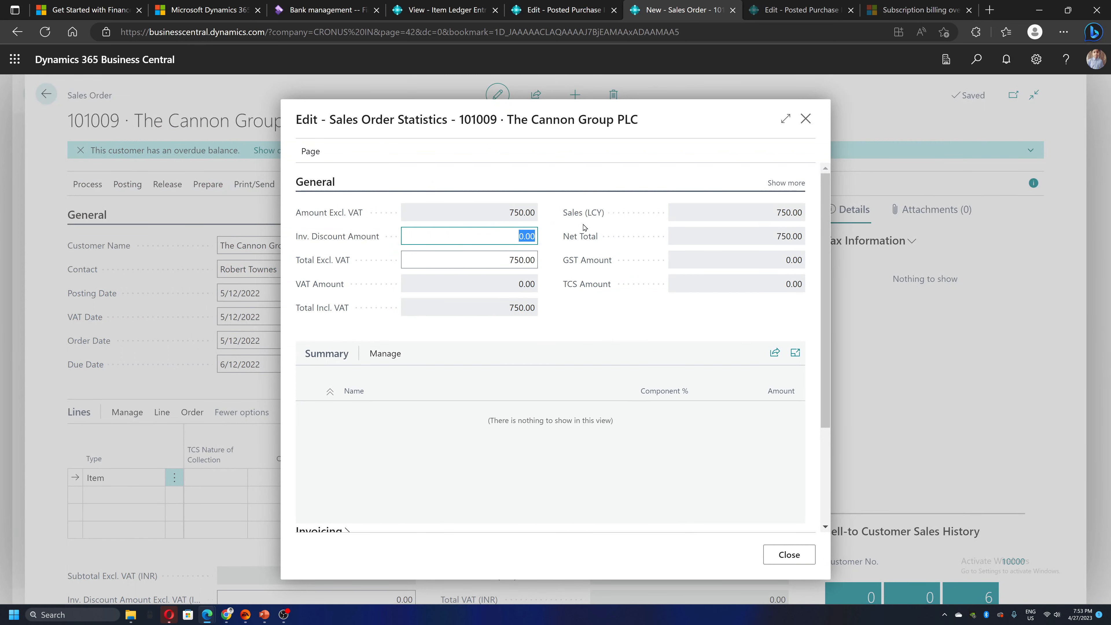
pyautogui.click(805, 118)
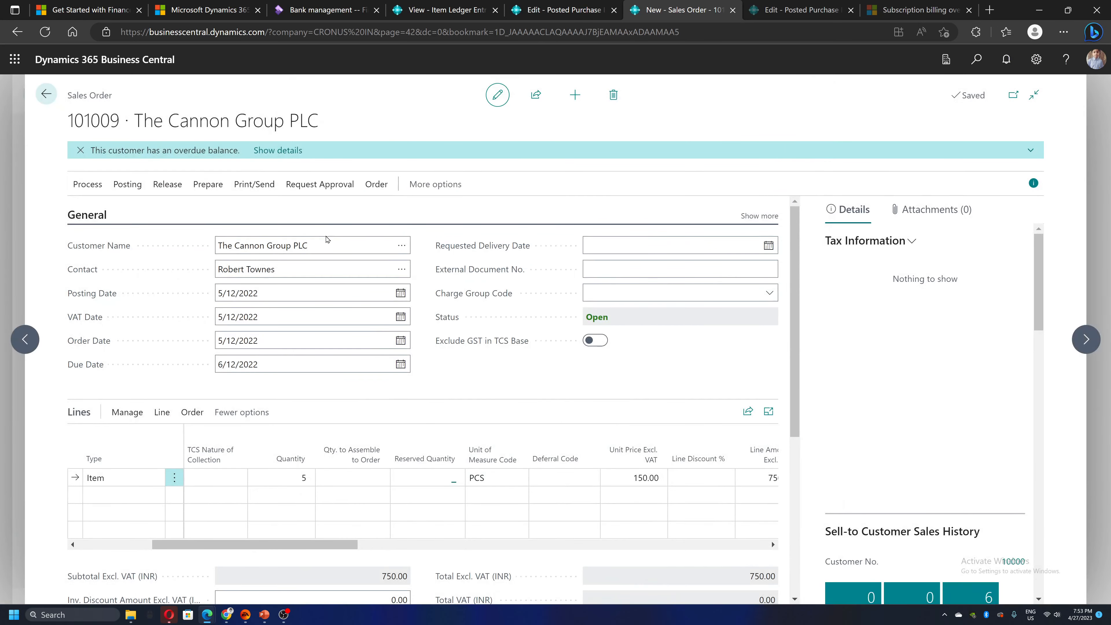
# Post the sales order's shipment and invoice, and open the posted sales invoice.
pyautogui.click(127, 184)
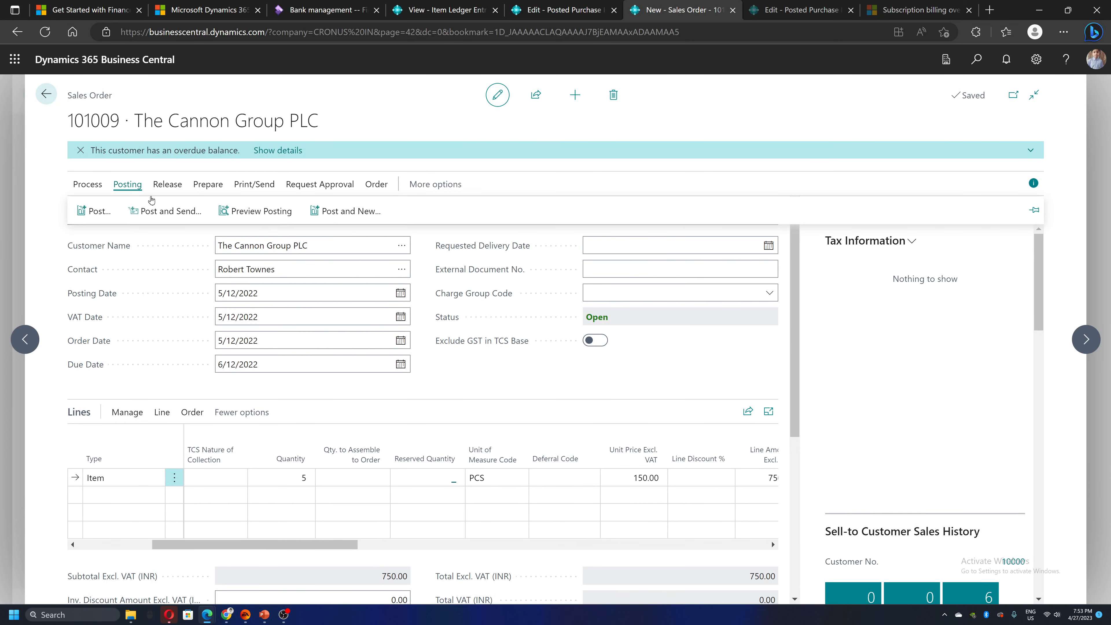
pyautogui.click(112, 214)
pyautogui.click(616, 378)
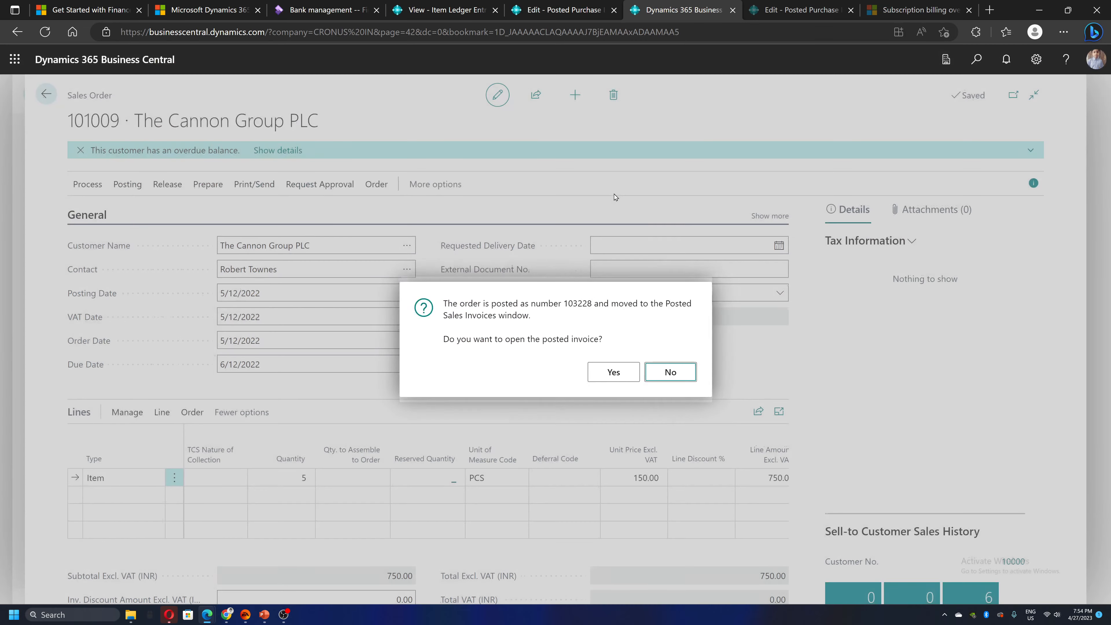
pyautogui.press('Return')
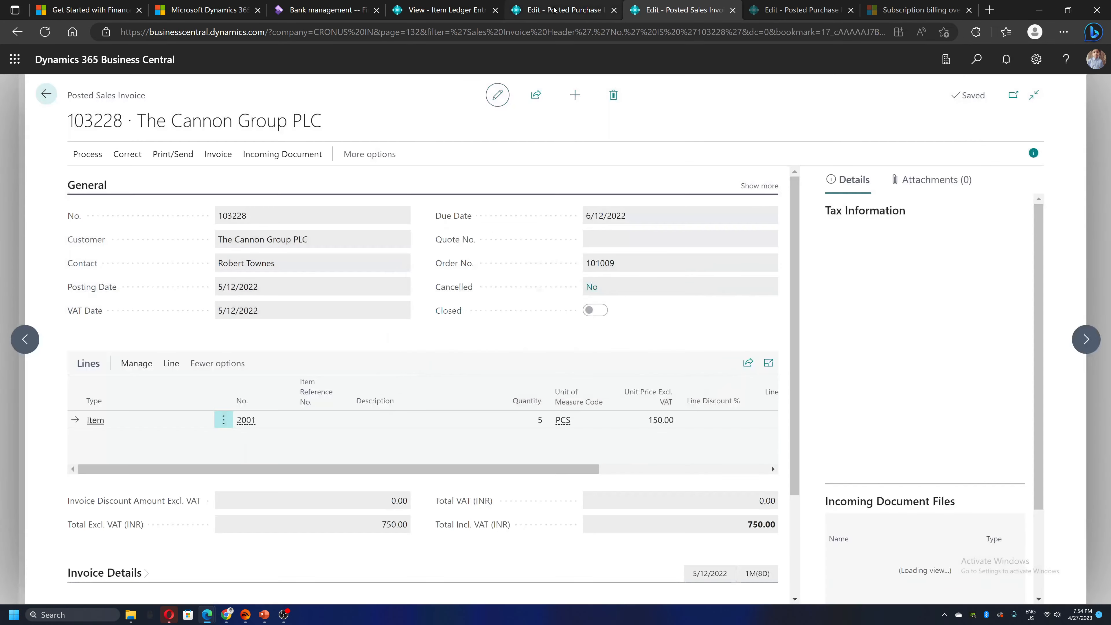
# Reopen the ledger entries from item 2001's card, compare the sale entry with the purchase entry, and return to the card.
pyautogui.click(444, 9)
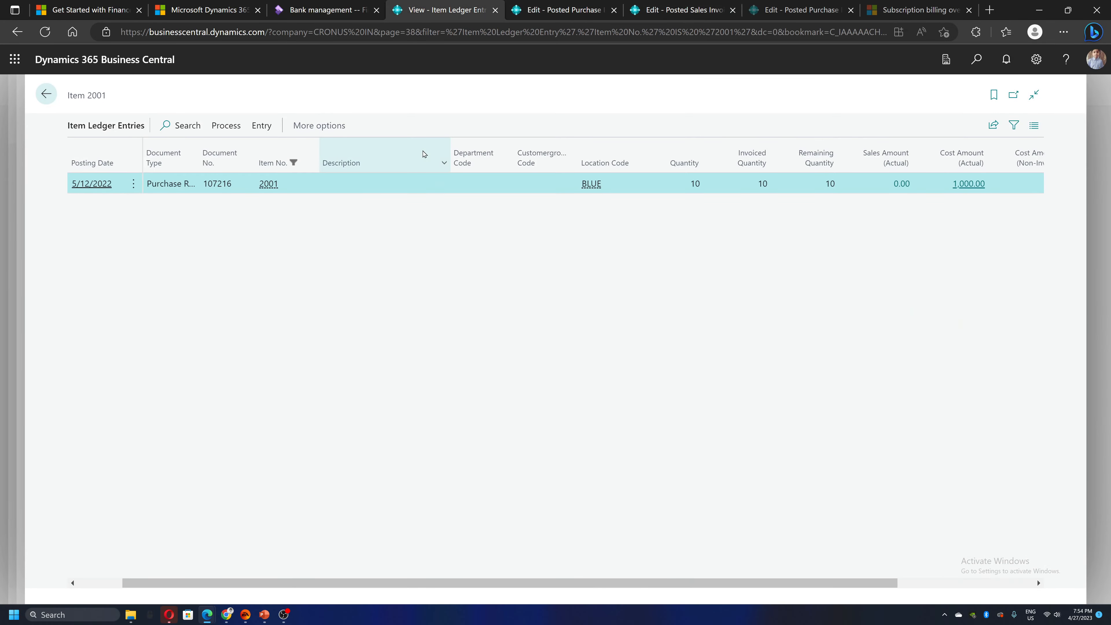
pyautogui.press('Escape')
pyautogui.click(339, 162)
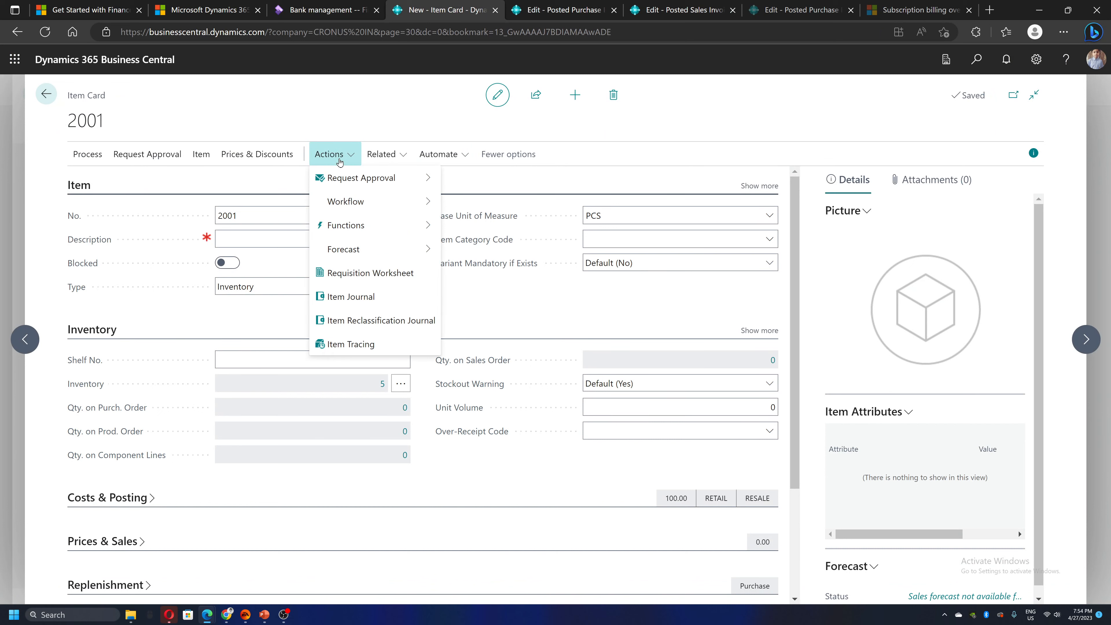
pyautogui.click(368, 157)
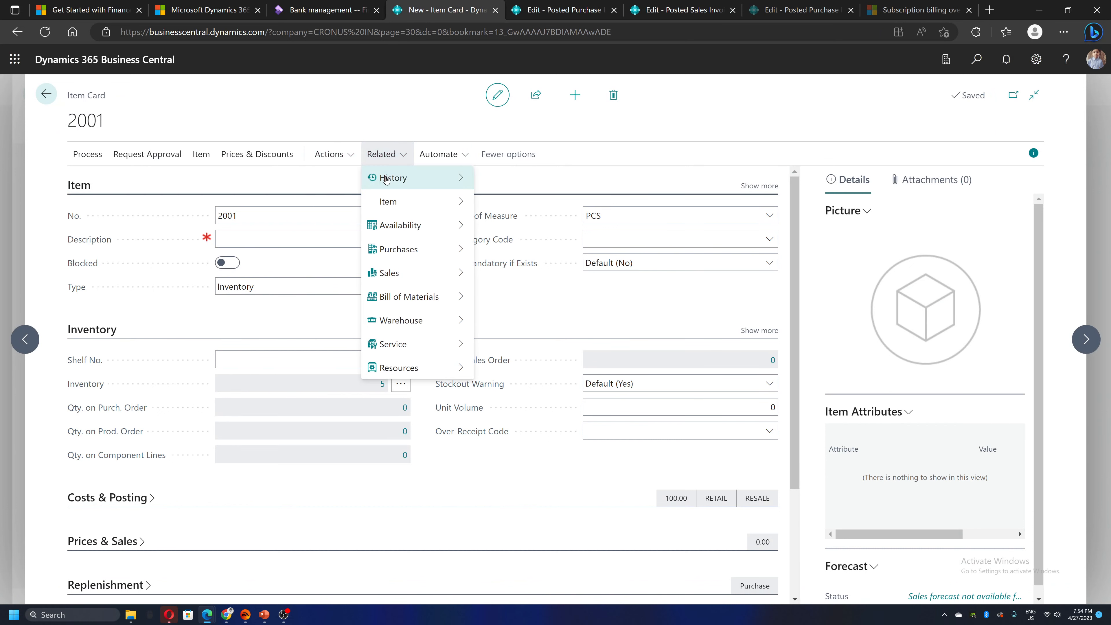
pyautogui.moveTo(393, 178)
pyautogui.moveTo(508, 178)
pyautogui.click(626, 186)
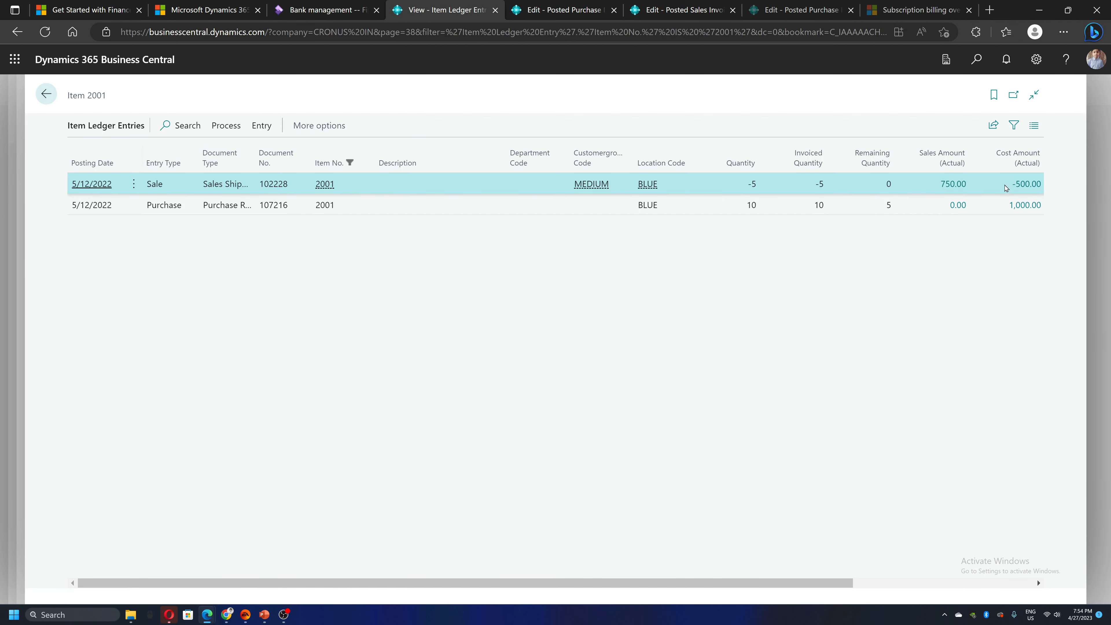
pyautogui.press('Escape')
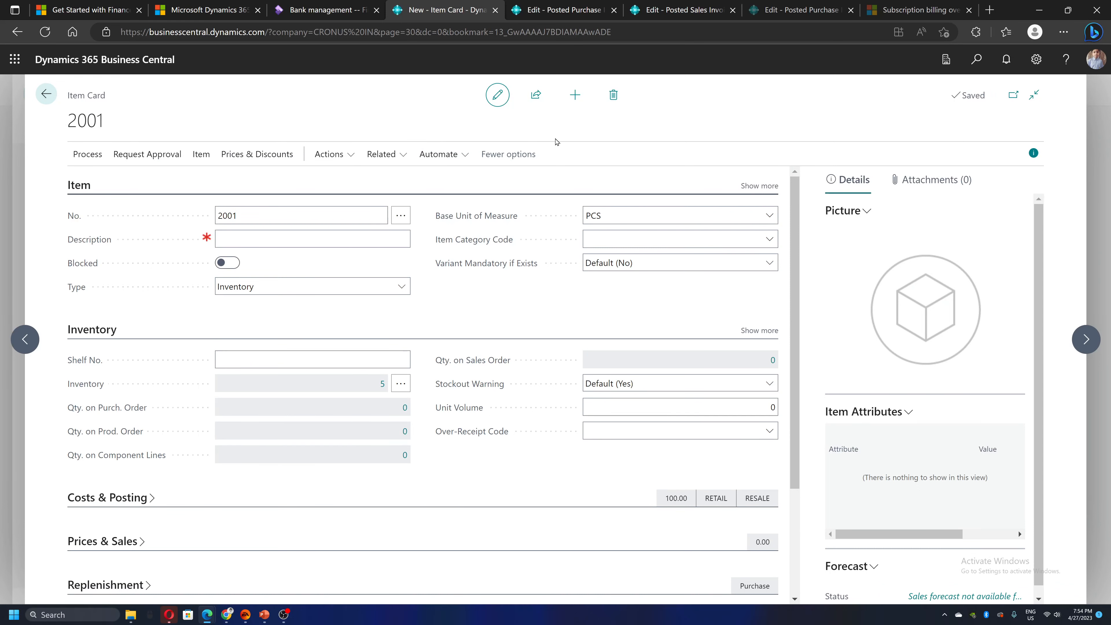
# Leave the posted purchase invoice for AR Day Property Management and open the Purchase Invoices list.
pyautogui.click(801, 11)
pyautogui.click(630, 367)
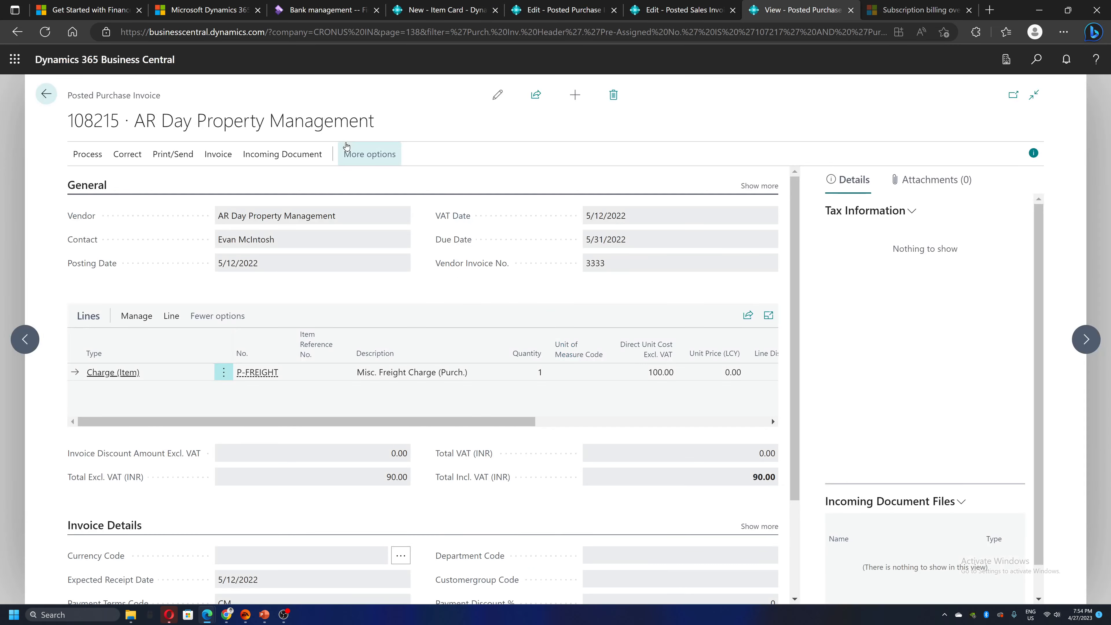
pyautogui.click(46, 94)
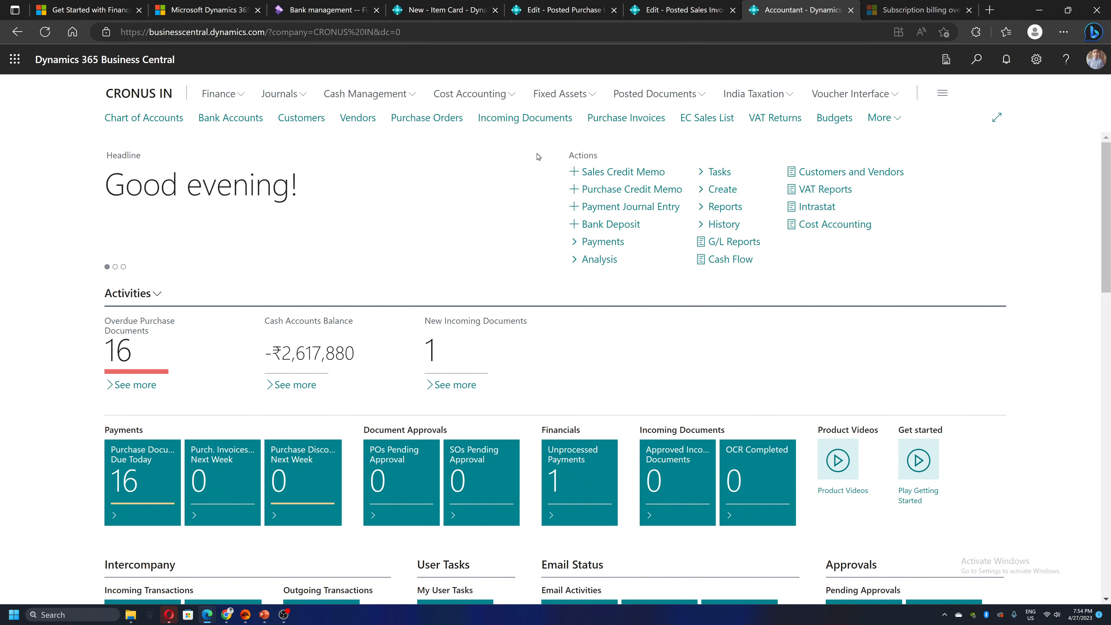
pyautogui.click(615, 126)
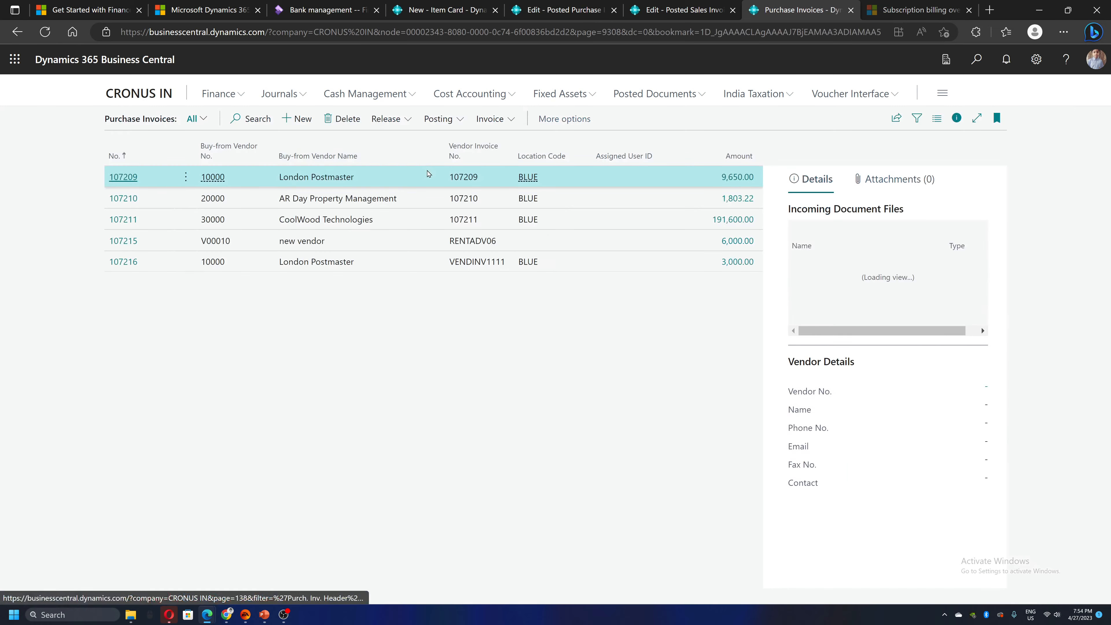
# Create a purchase invoice for vendor AR Day Property Management with vendor invoice number 5555.
pyautogui.click(297, 119)
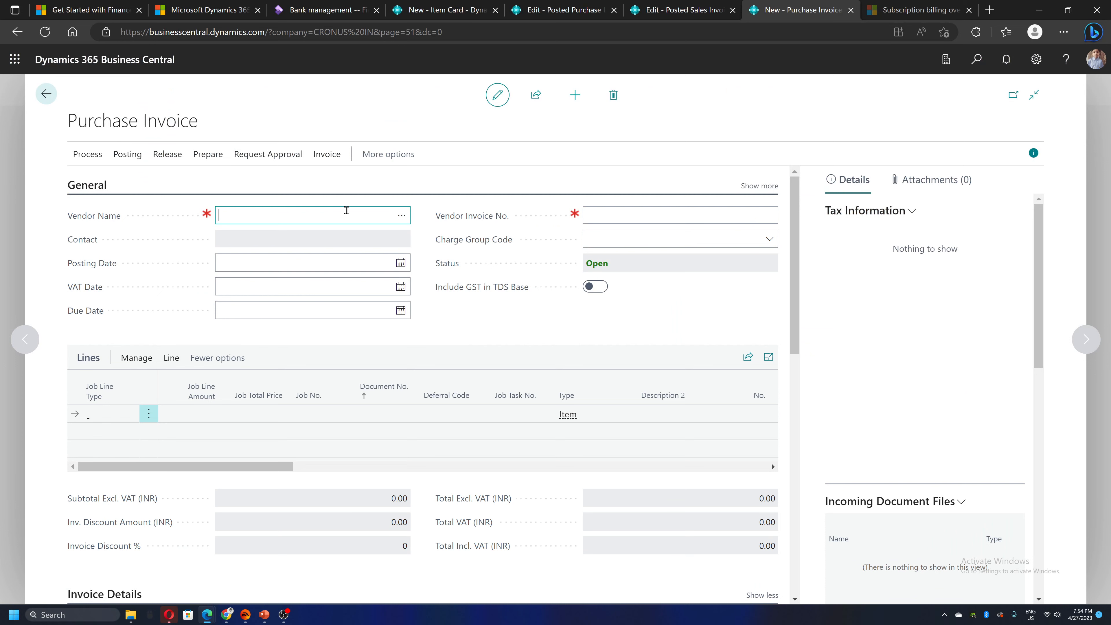
pyautogui.click(401, 215)
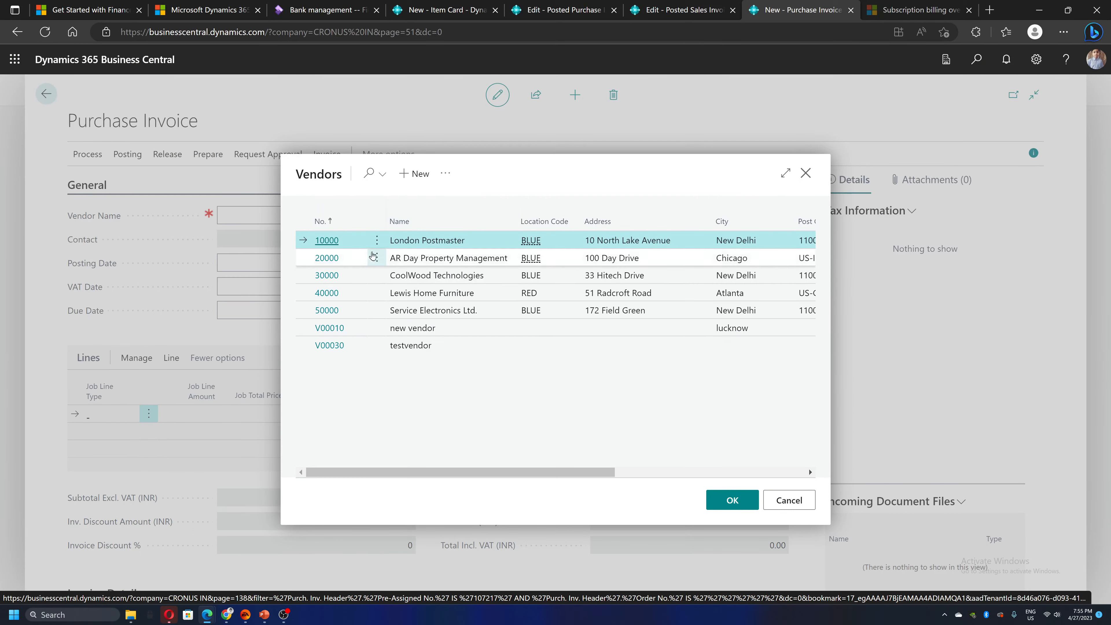
pyautogui.click(327, 258)
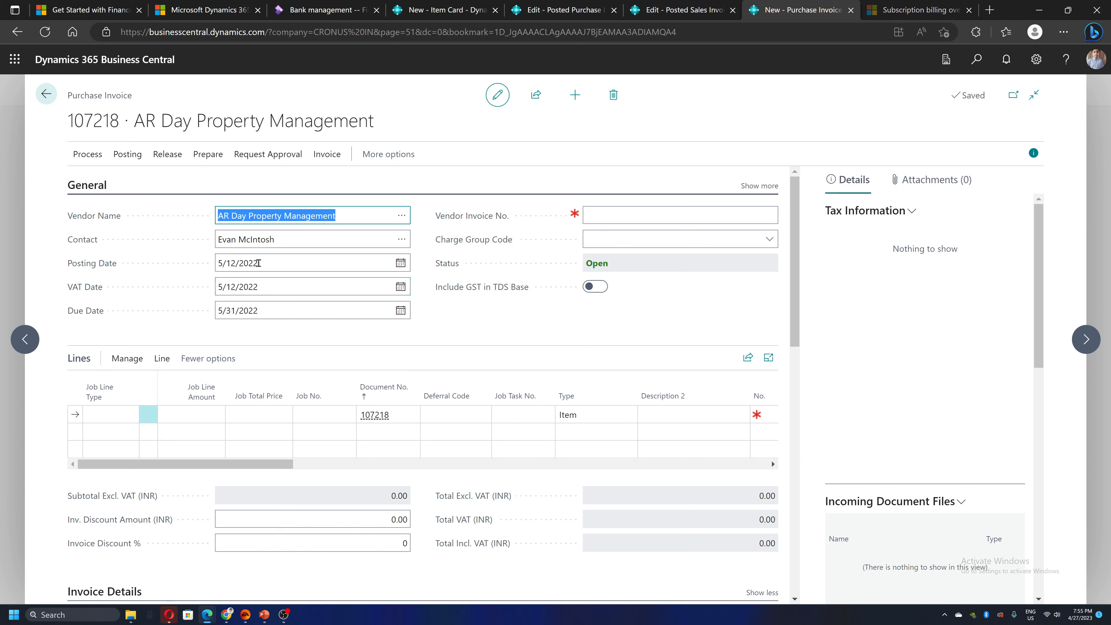
pyautogui.click(596, 214)
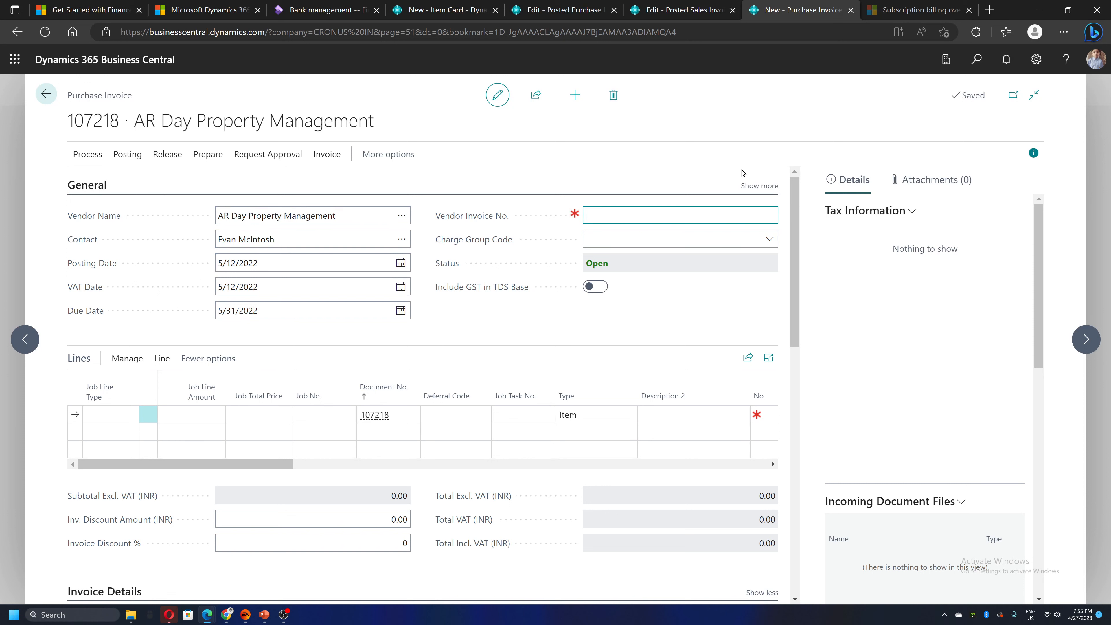
pyautogui.write('5555')
pyautogui.press('Tab')
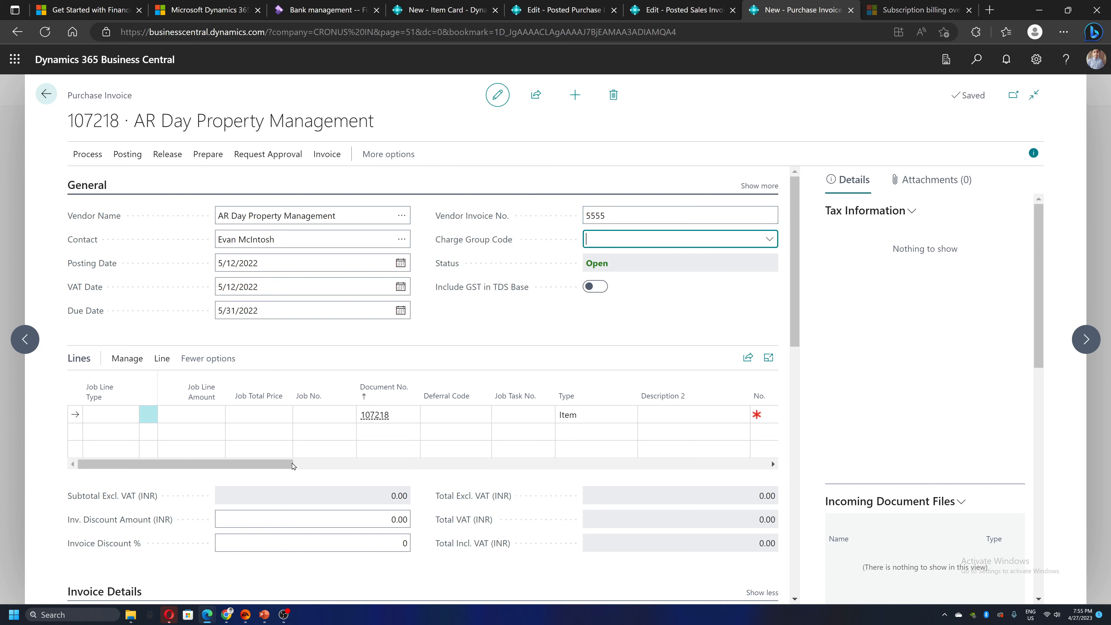
# Set the first invoice line's type to Charge (Item) and choose the item charge P-FREIGHT.
pyautogui.moveTo(281, 464); pyautogui.dragTo(399, 466)
pyautogui.click(261, 415)
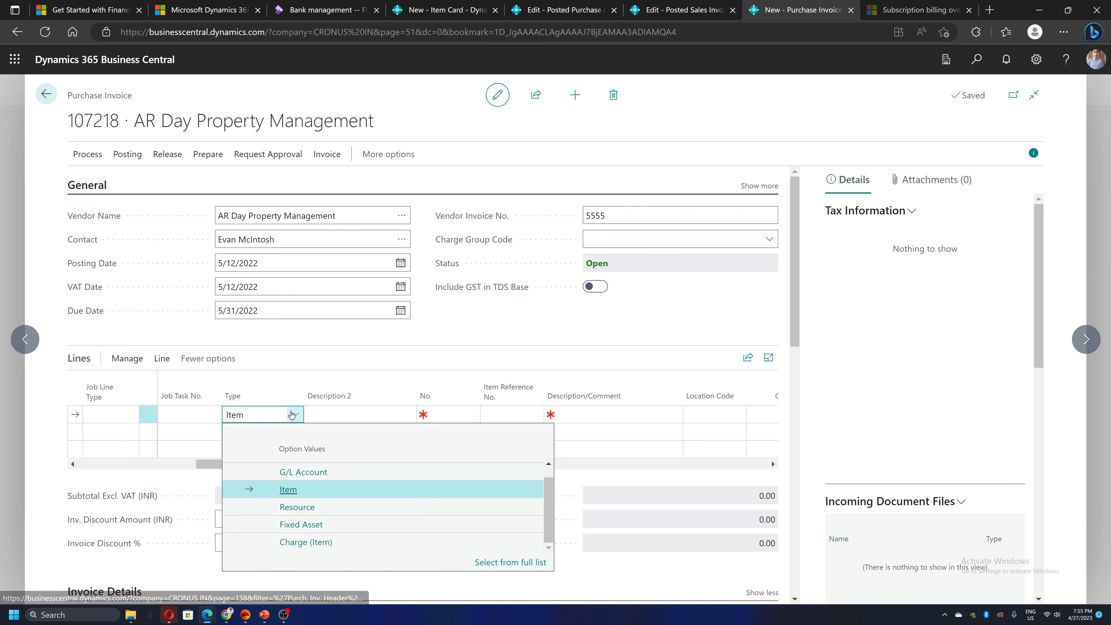
pyautogui.click(293, 415)
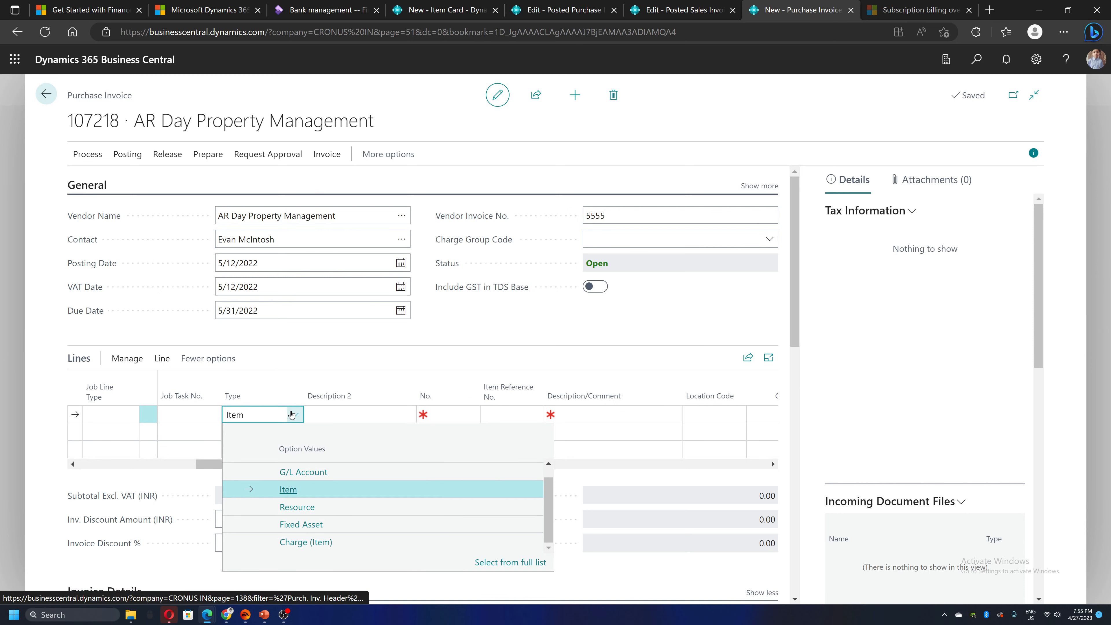
pyautogui.click(300, 543)
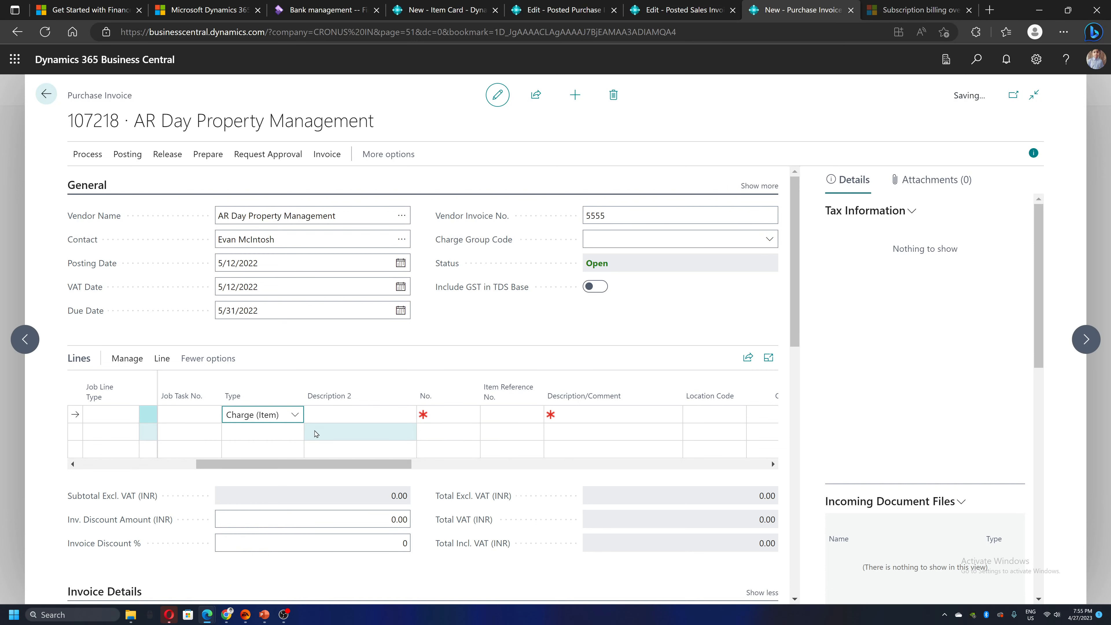
pyautogui.click(459, 413)
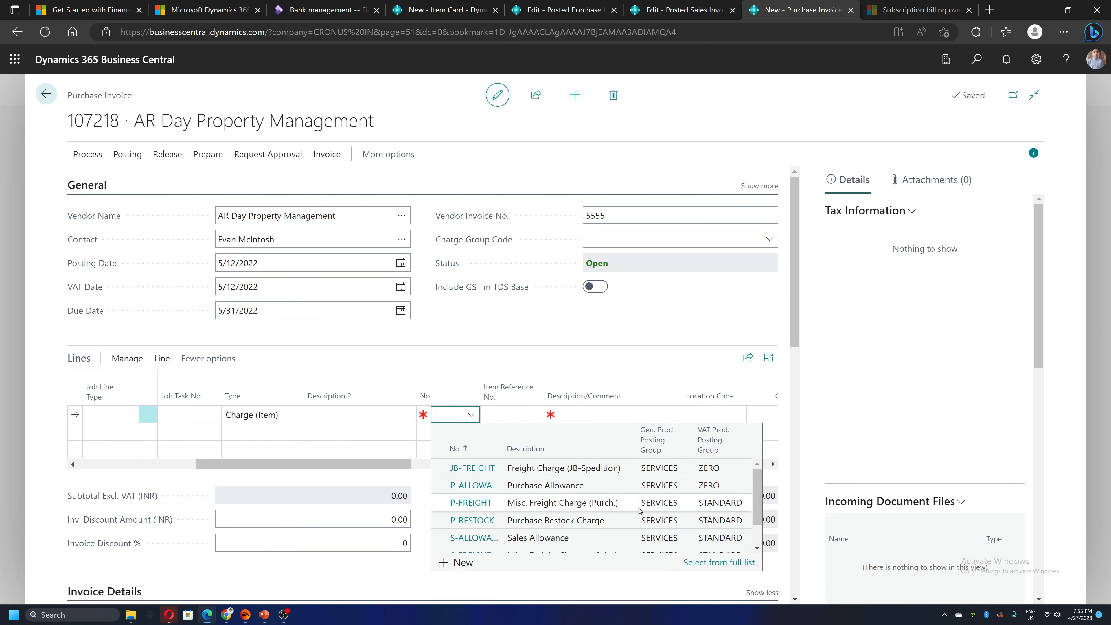
pyautogui.scroll(-1, 760, 501)
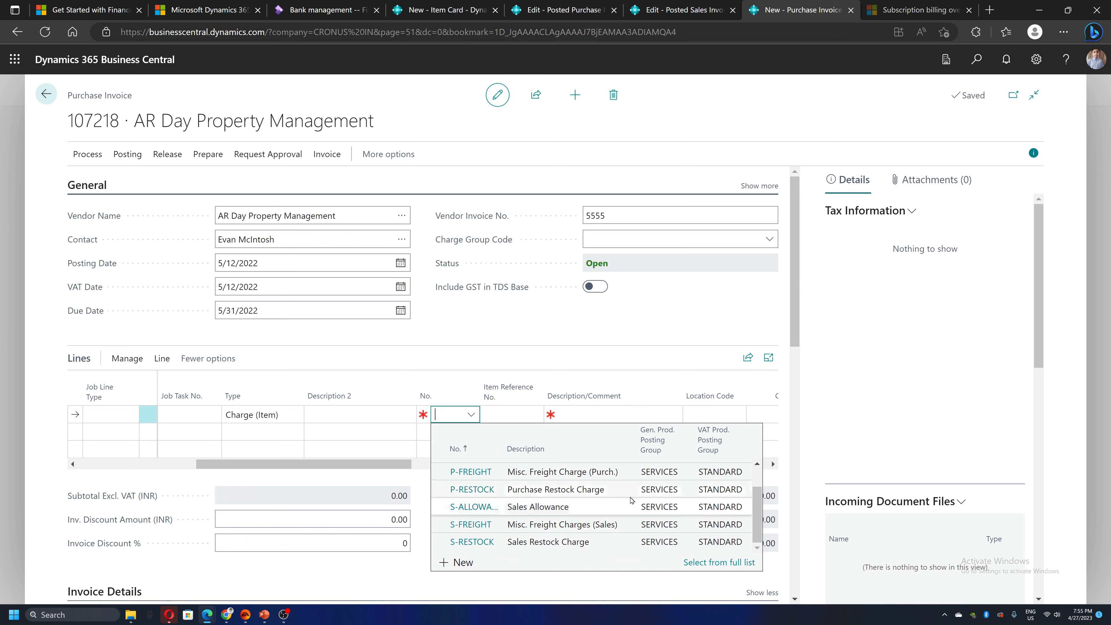
pyautogui.click(477, 472)
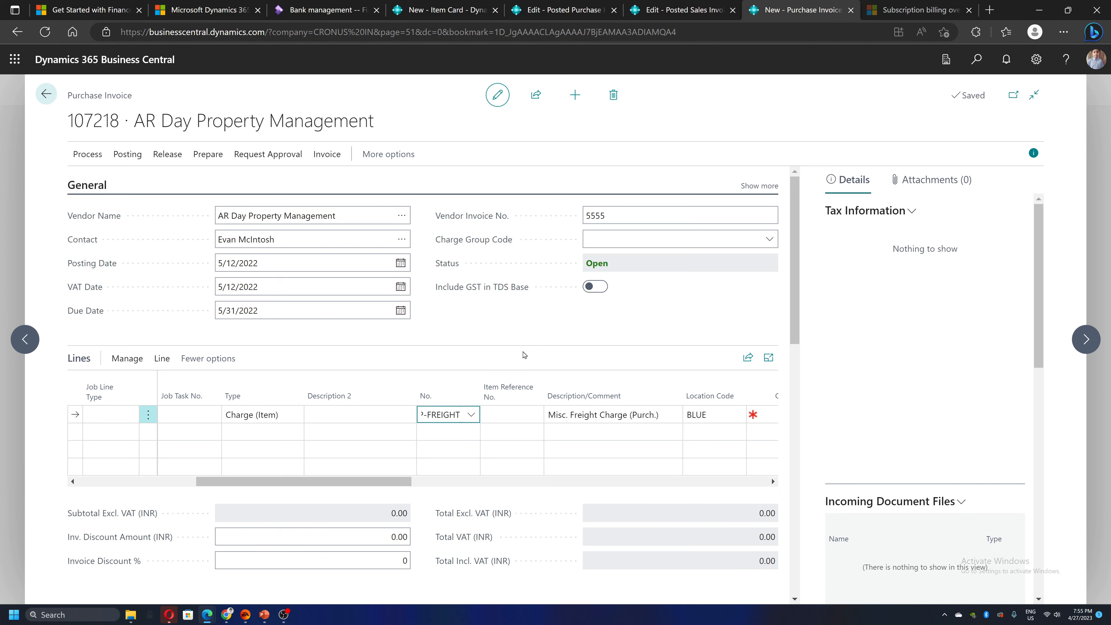
# Set the freight charge line's quantity to 1 and its direct unit cost excluding VAT to 200.
pyautogui.press('Tab')
pyautogui.press('Tab')
pyautogui.press('Tab')
pyautogui.press('Tab')
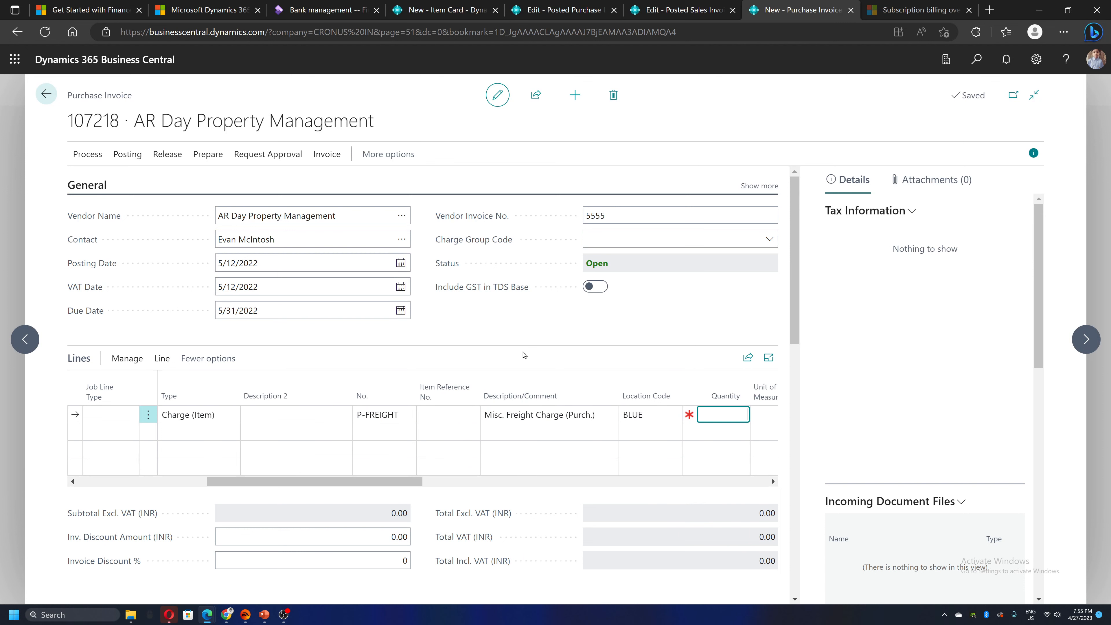
pyautogui.press('Tab')
pyautogui.press('Tab')
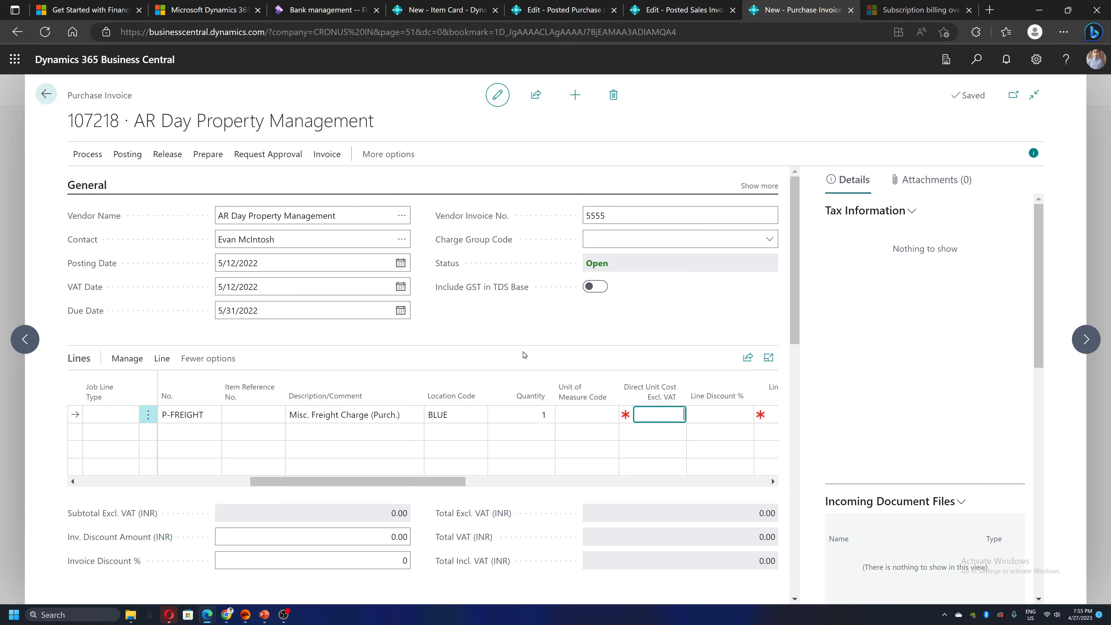
pyautogui.write('200')
pyautogui.press('Tab')
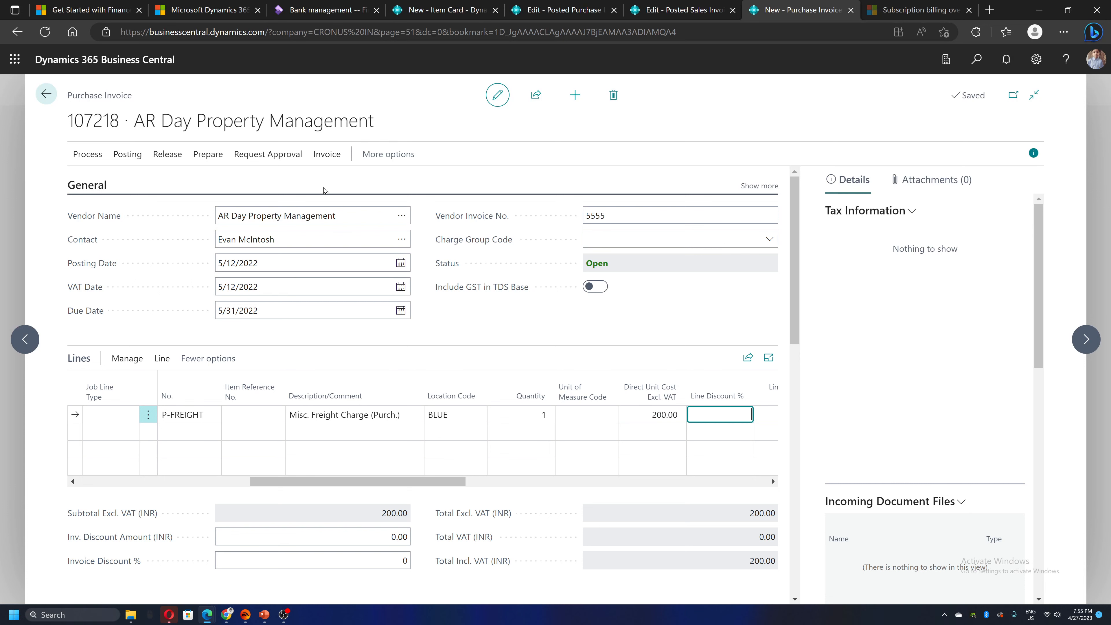
# Try to post the freight purchase invoice and return to the document.
pyautogui.click(127, 154)
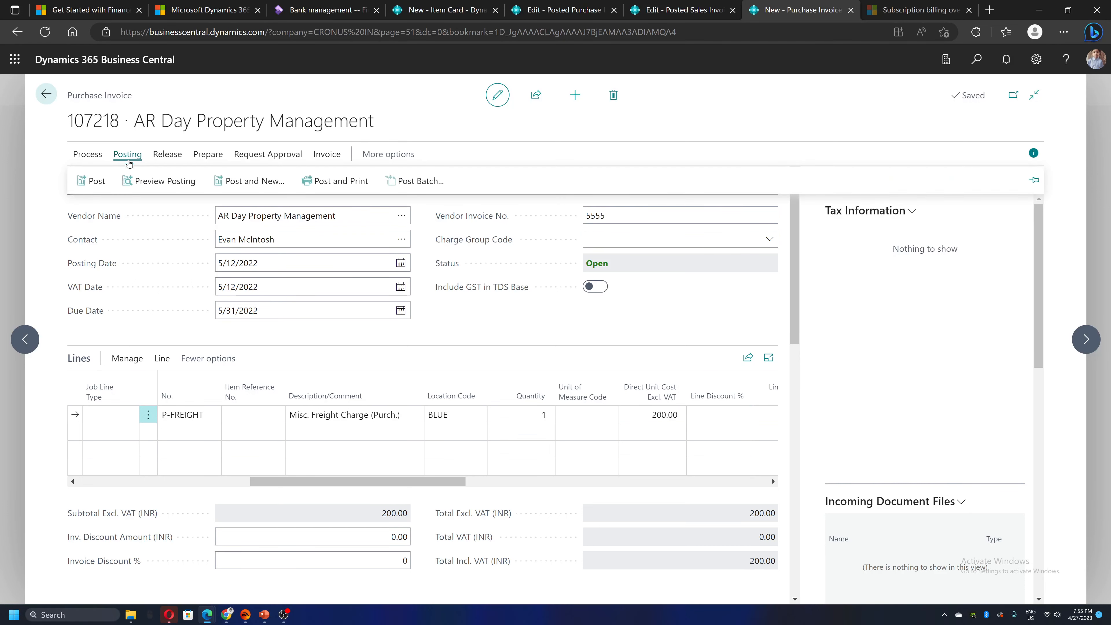
pyautogui.click(89, 181)
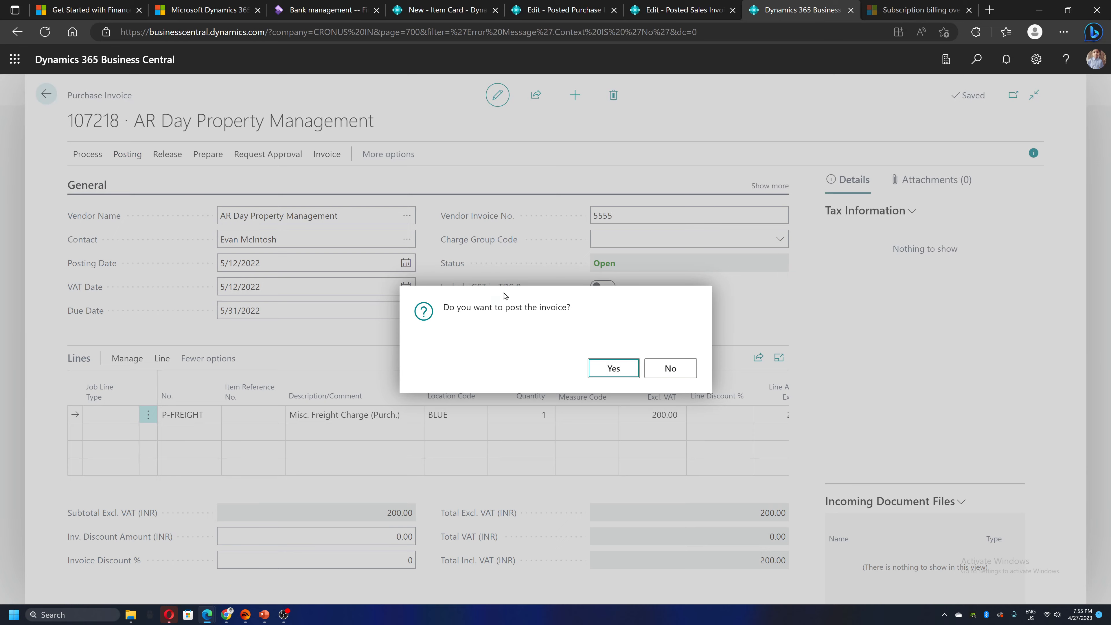
pyautogui.press('Return')
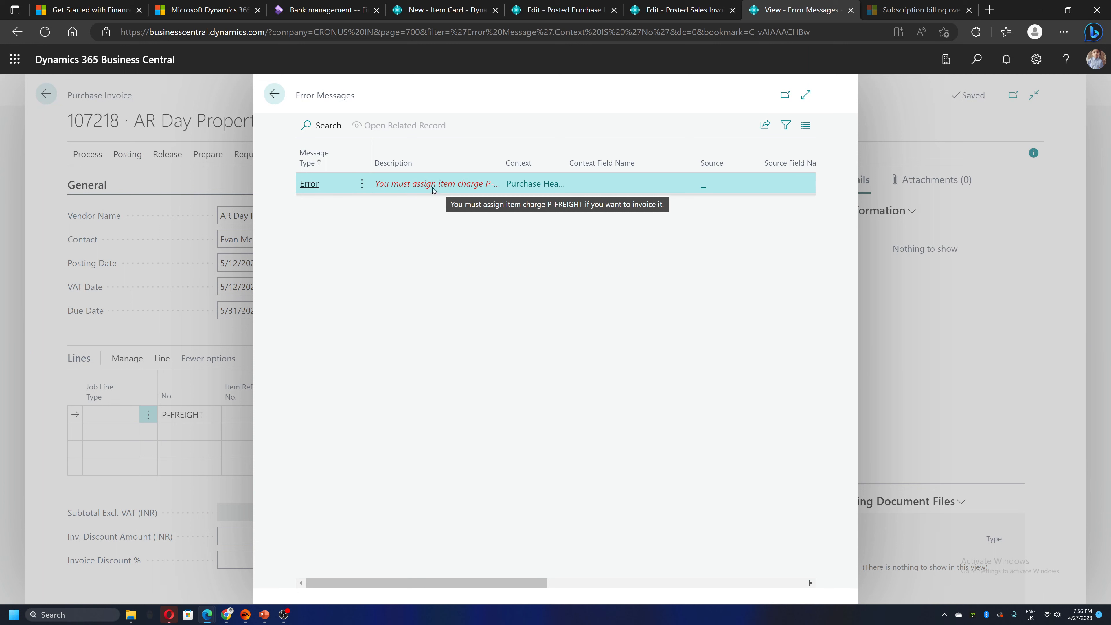
pyautogui.click(274, 94)
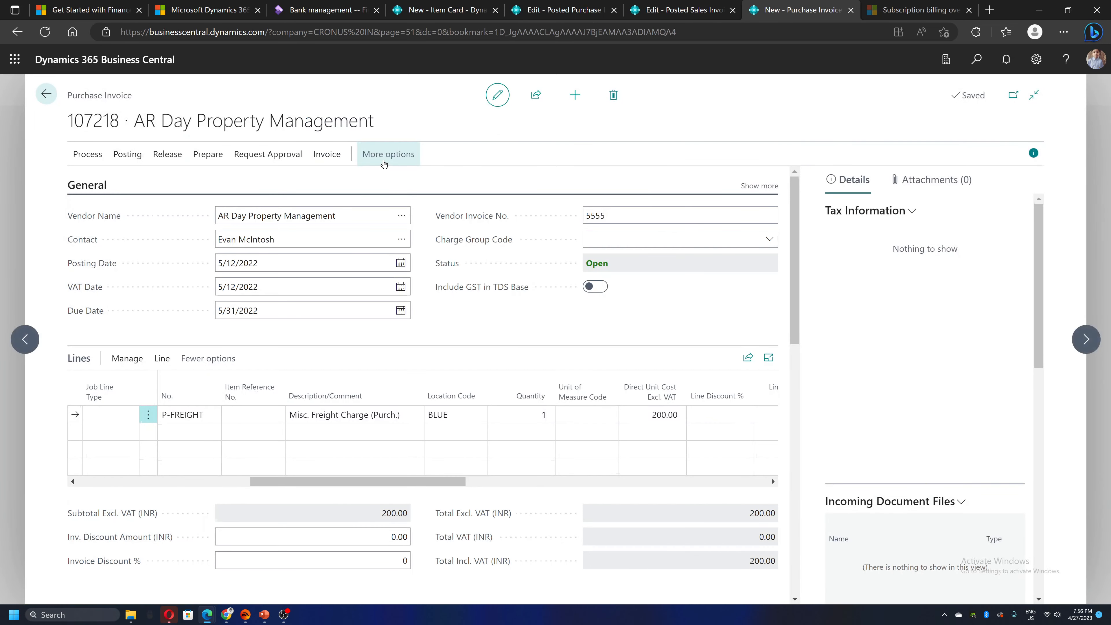
# Open the freight line's item charge assignment and add purchase receipt line 107216 for item 2001.
pyautogui.click(161, 358)
pyautogui.click(302, 387)
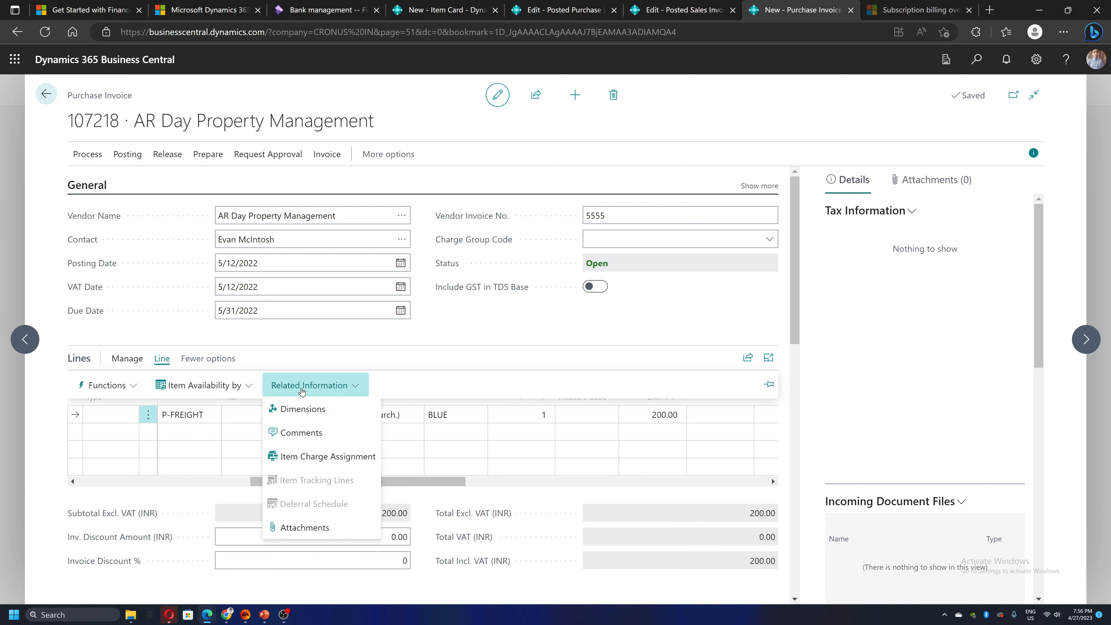
pyautogui.click(346, 458)
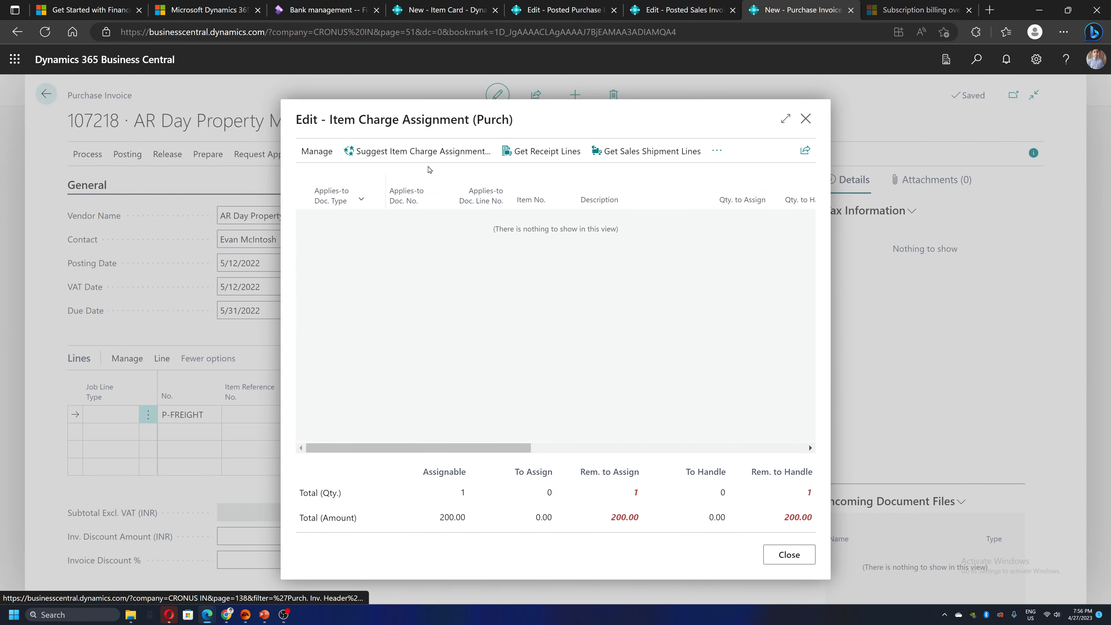
pyautogui.click(540, 151)
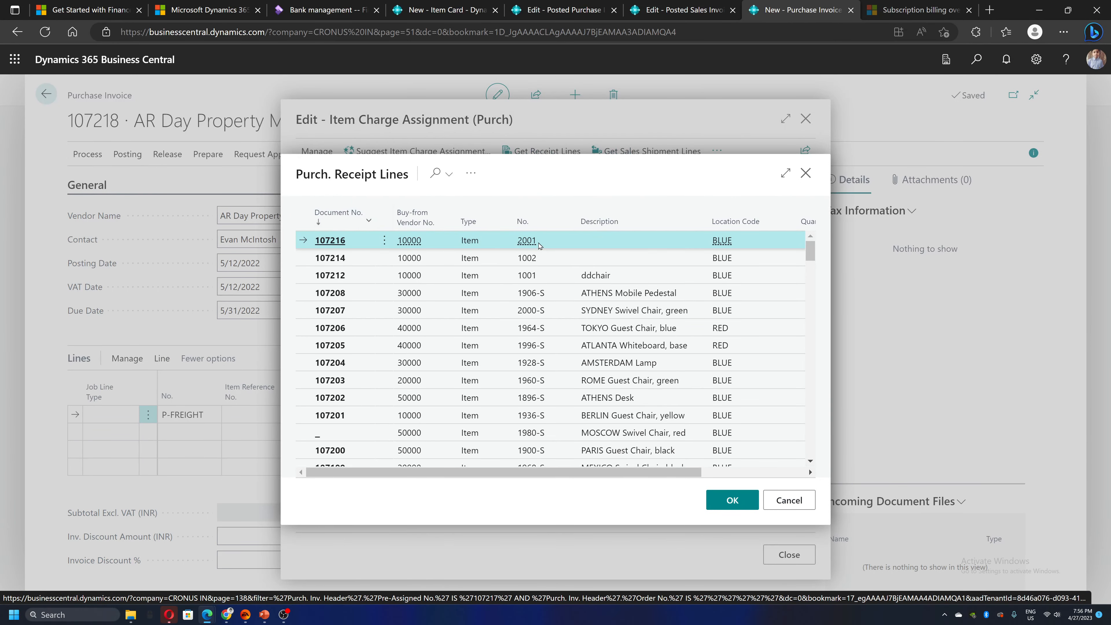
pyautogui.click(529, 242)
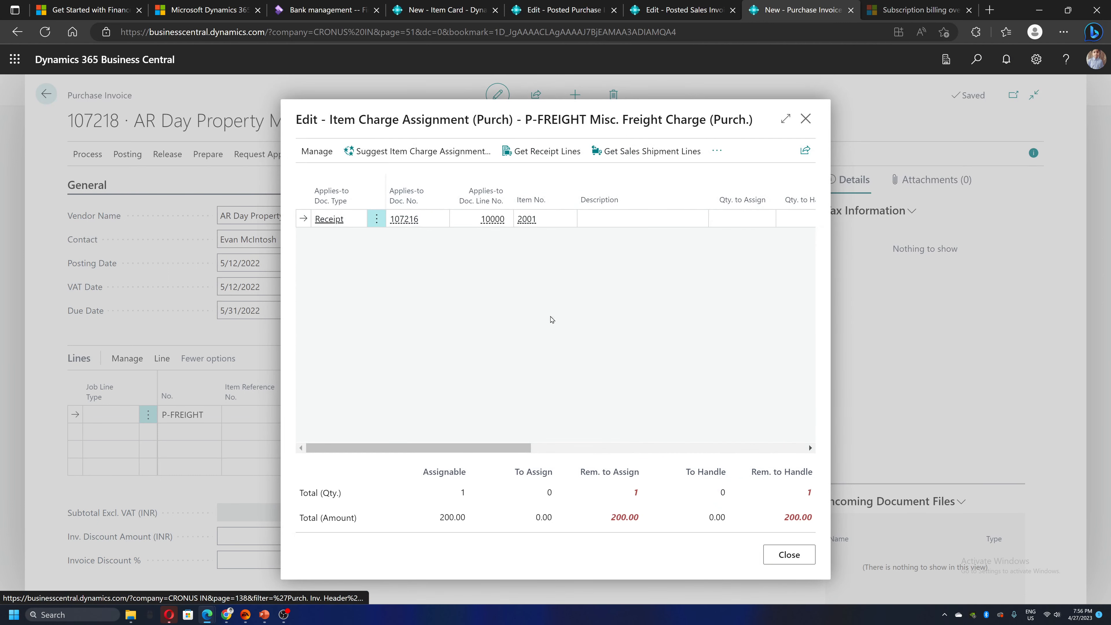
# Use Suggest Item Charge Assignment to allocate the freight charge to the receipt line, check its columns, and close the assignment.
pyautogui.moveTo(516, 447); pyautogui.dragTo(652, 441)
pyautogui.moveTo(680, 446); pyautogui.dragTo(501, 446)
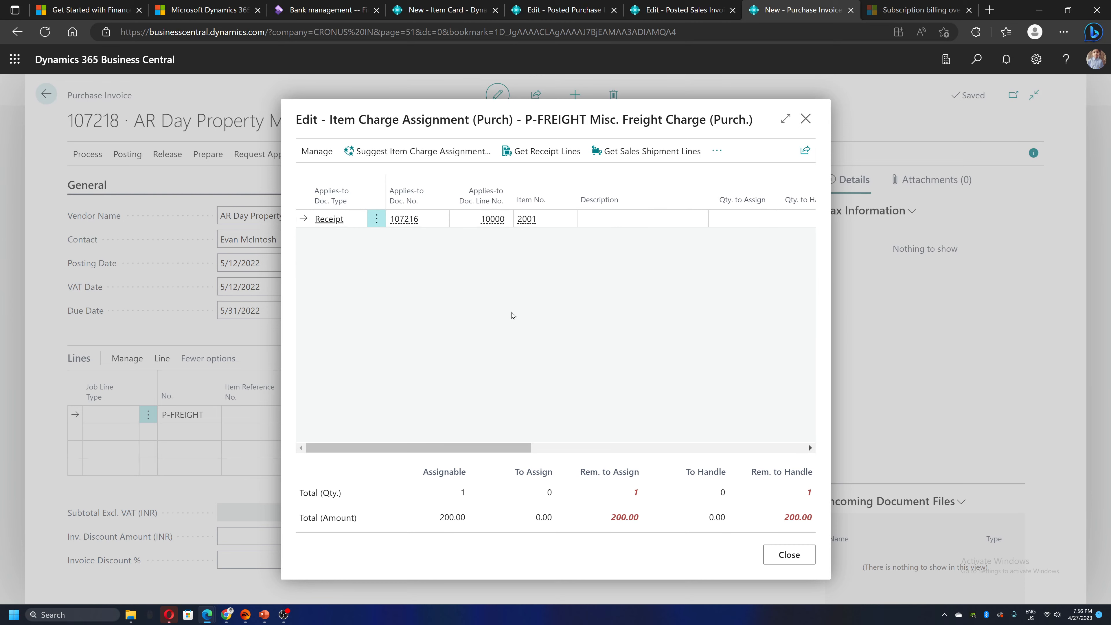
pyautogui.click(407, 154)
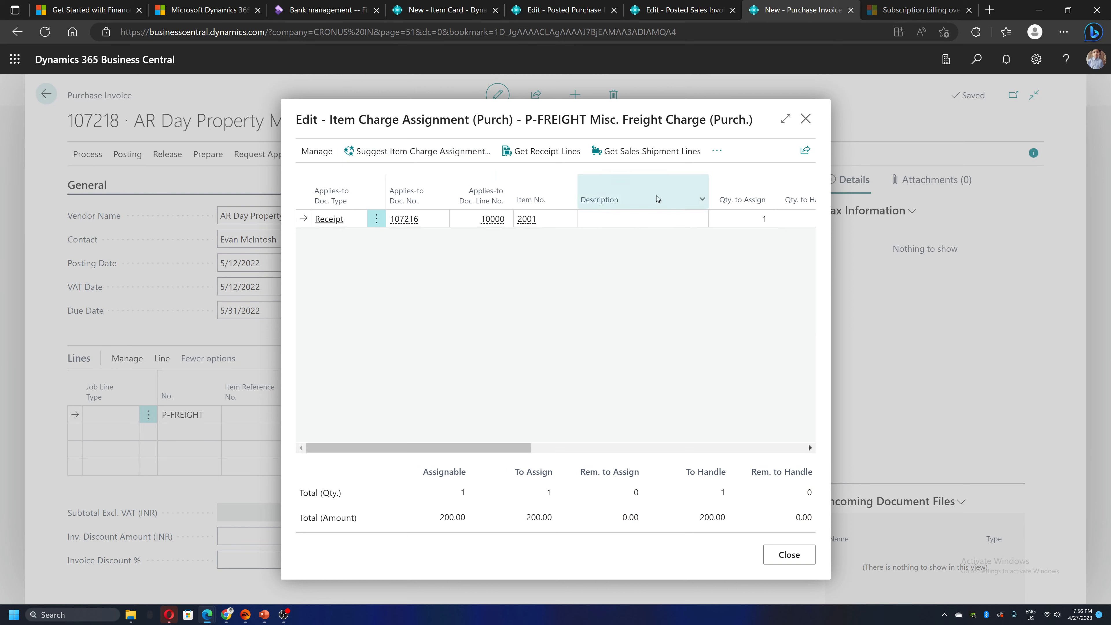
pyautogui.moveTo(523, 447); pyautogui.dragTo(792, 442)
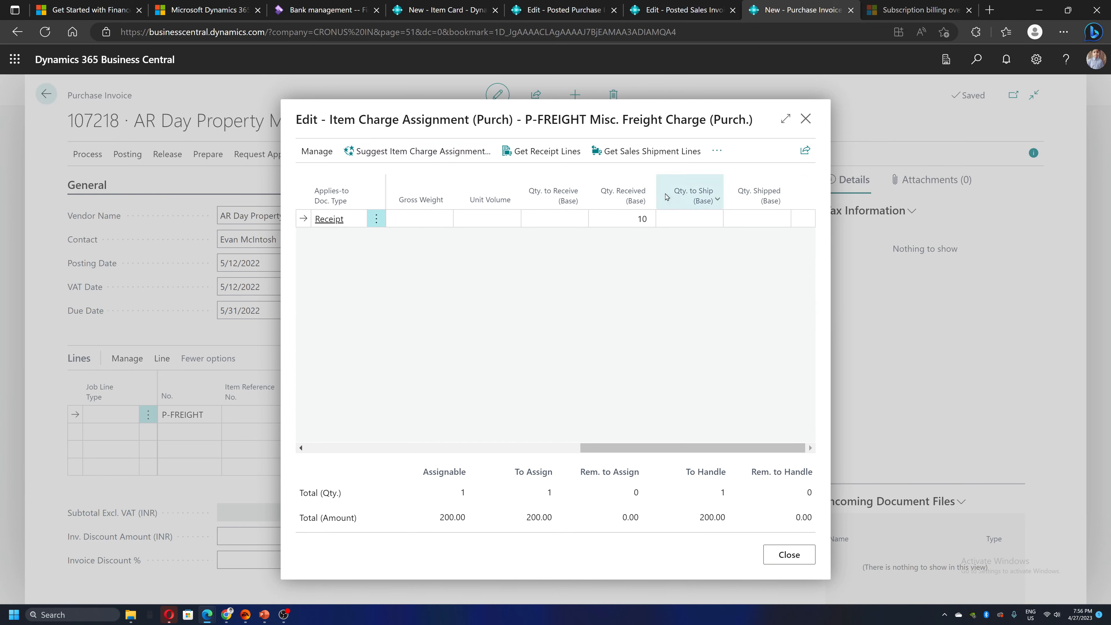
pyautogui.click(790, 555)
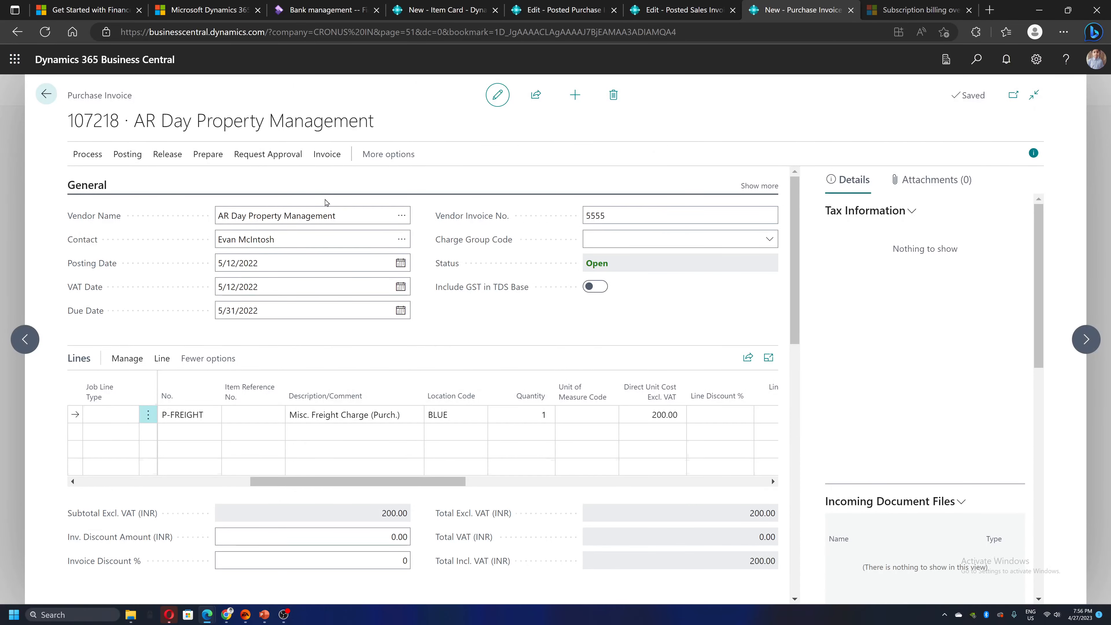
# Post the freight purchase invoice and open the posted invoice.
pyautogui.click(132, 156)
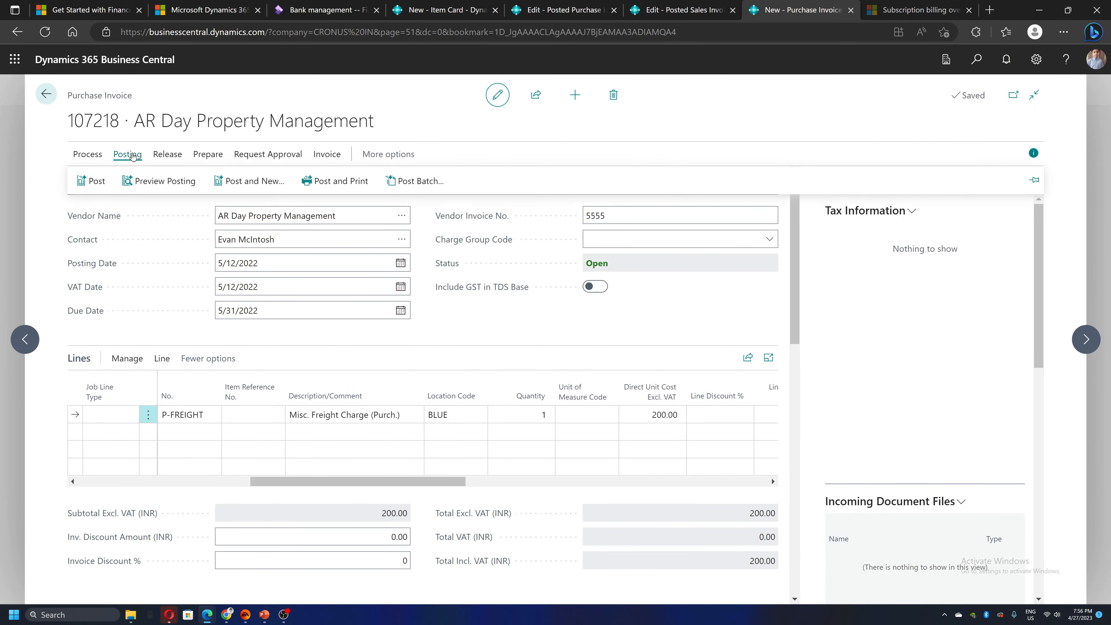
pyautogui.click(92, 181)
pyautogui.click(599, 371)
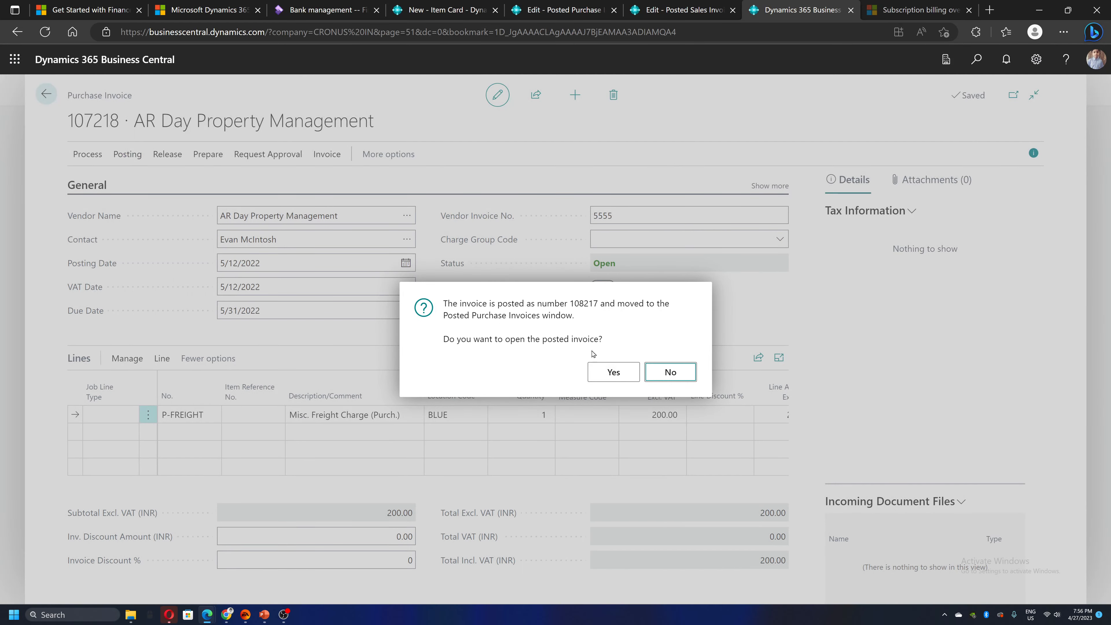
pyautogui.click(614, 372)
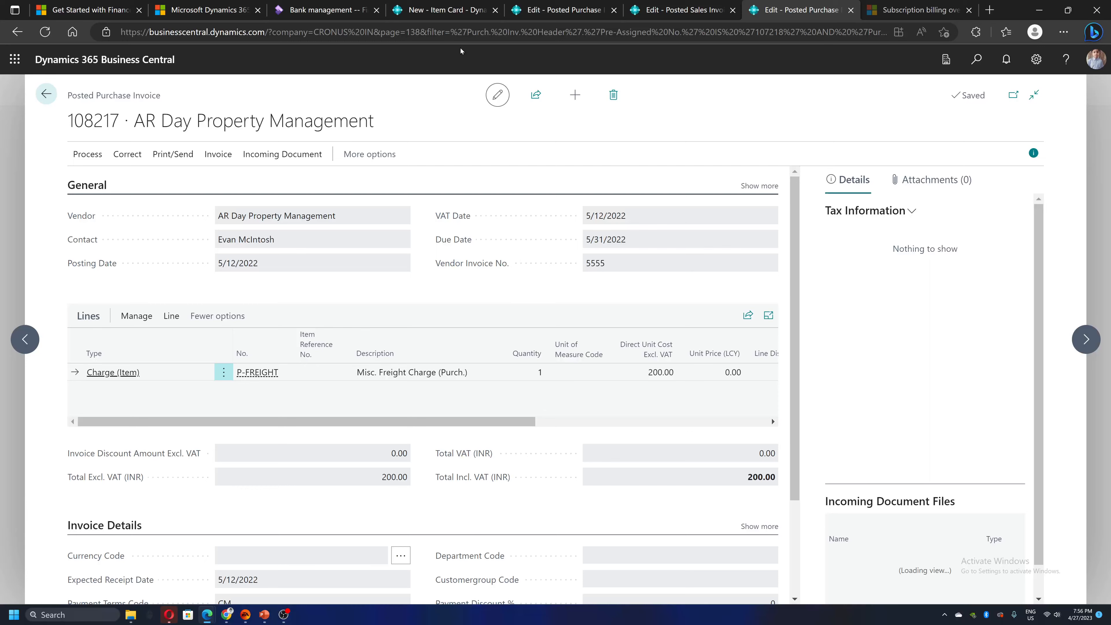
# Return to item 2001's card and open its ledger entries.
pyautogui.click(430, 12)
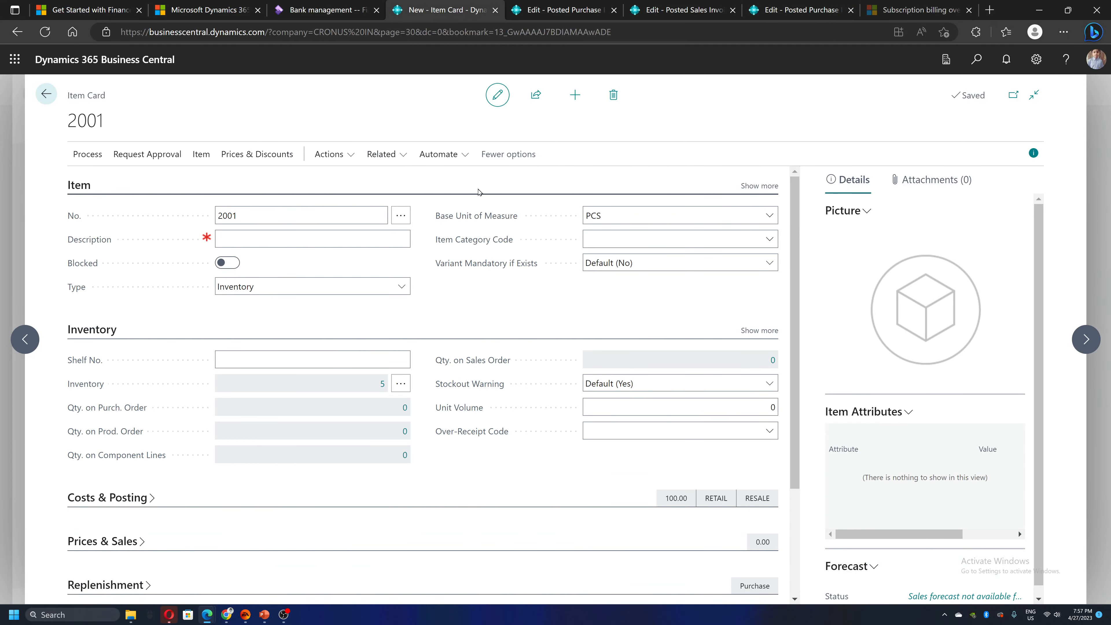
pyautogui.click(381, 154)
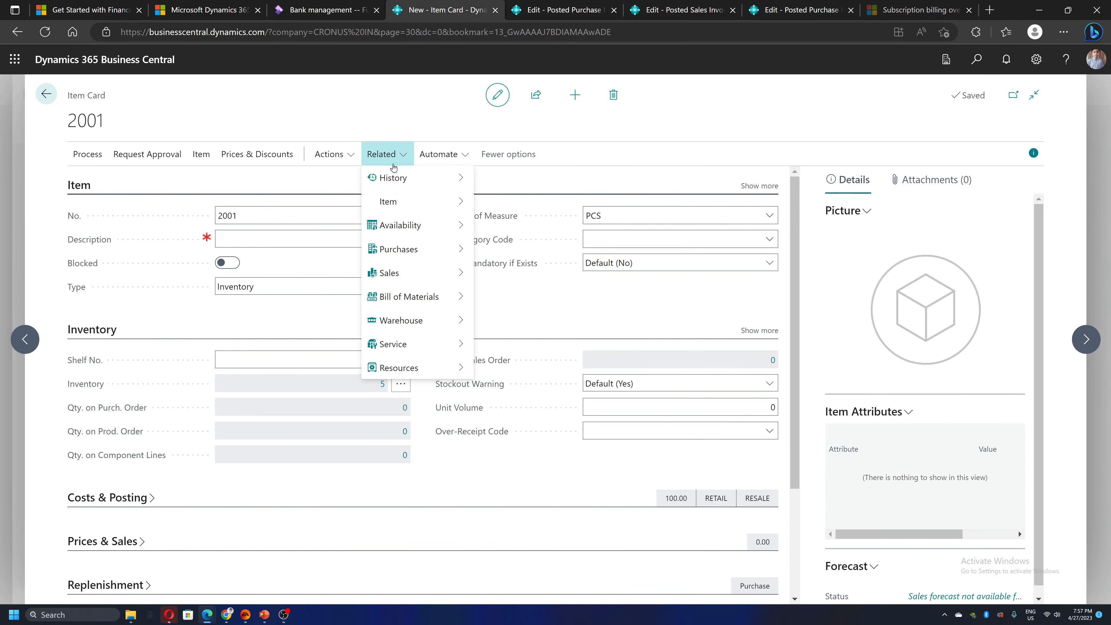
pyautogui.moveTo(399, 179)
pyautogui.moveTo(574, 182)
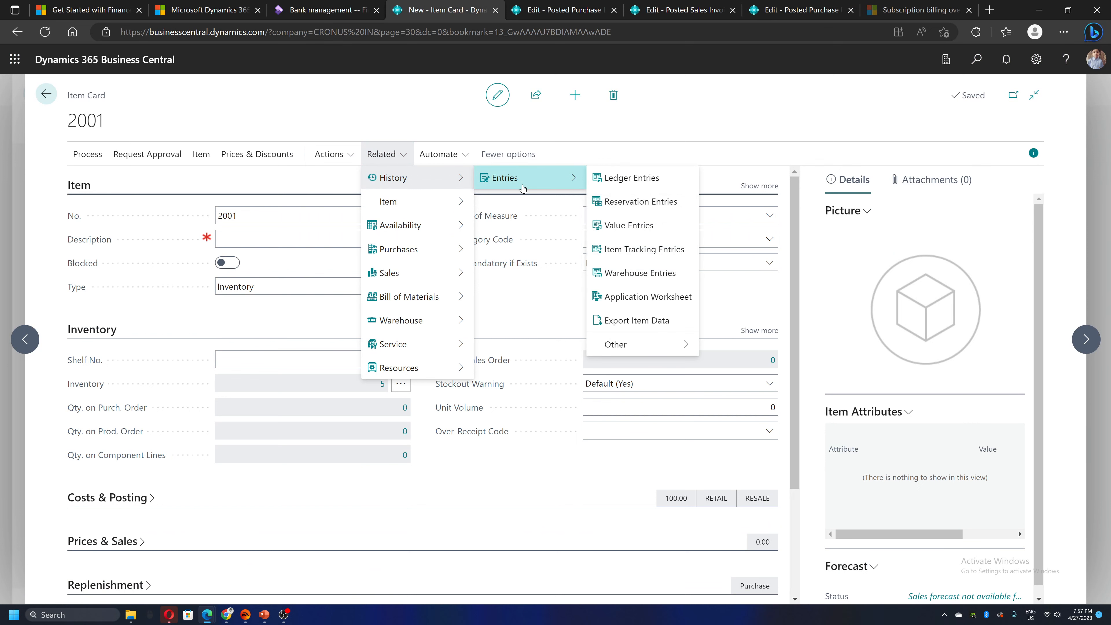
pyautogui.click(617, 180)
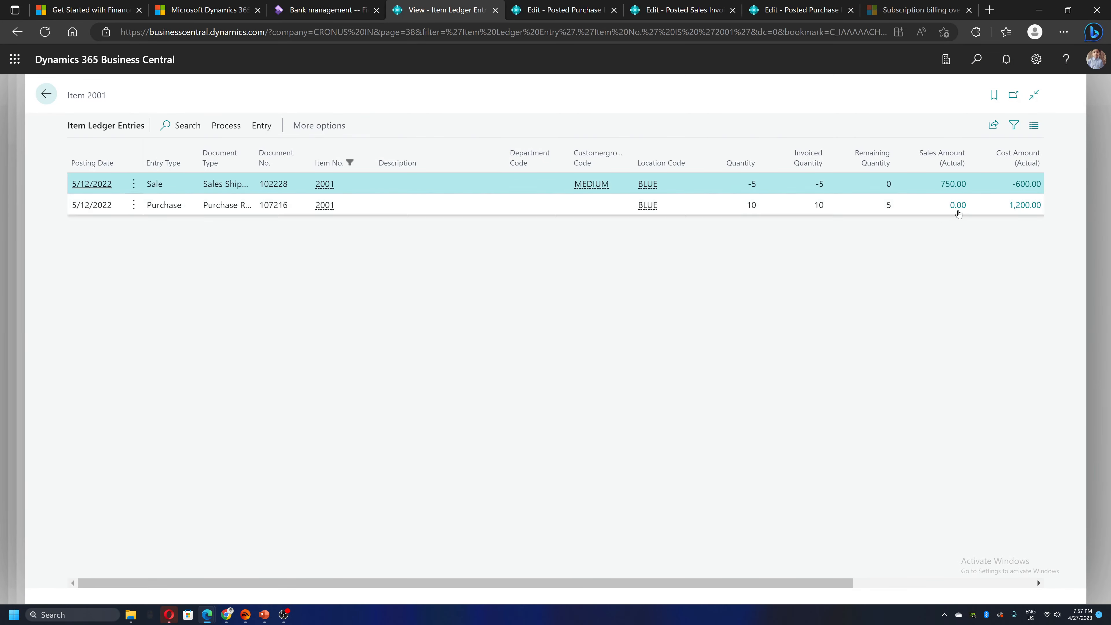
# Review the value entries behind the purchase entry's actual cost amount, return to the ledger entries, and drill into the sale entry's actual cost.
pyautogui.click(1024, 205)
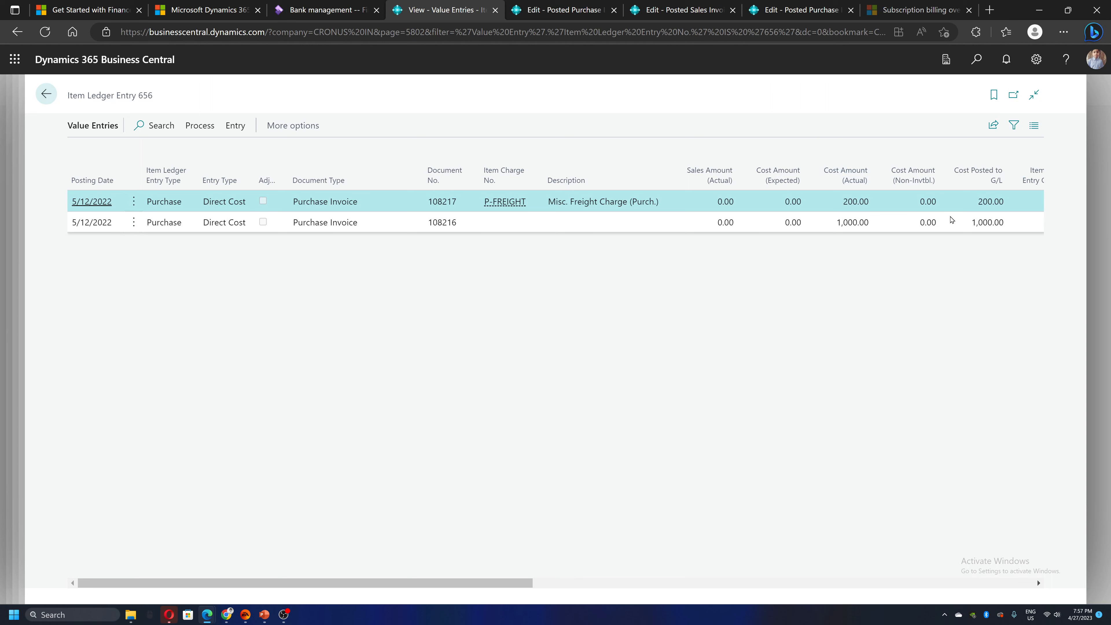
pyautogui.press('Escape')
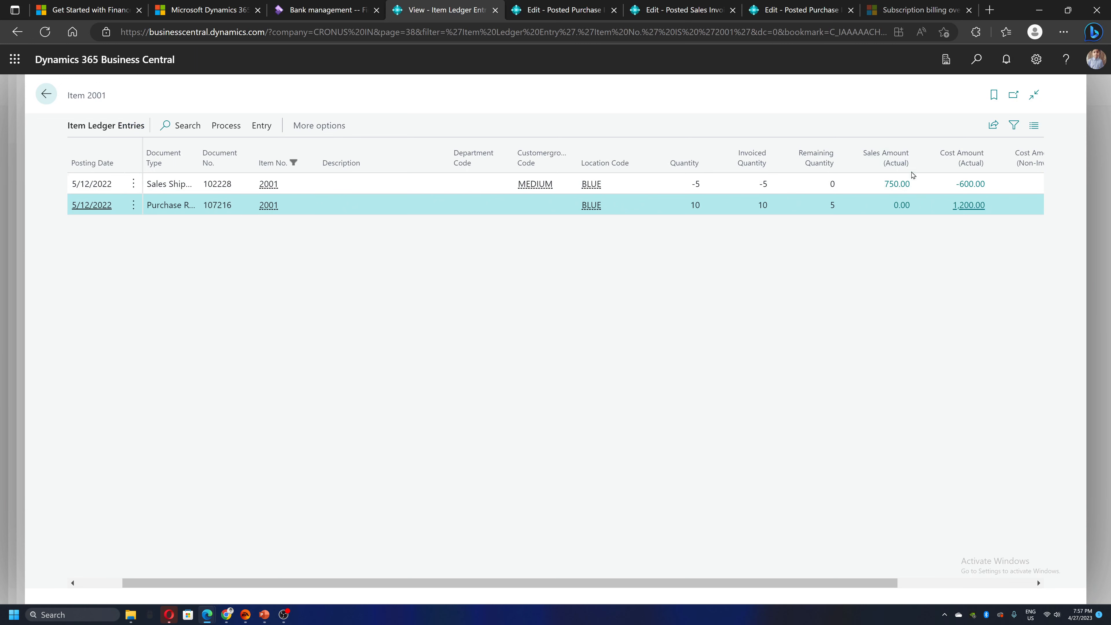
pyautogui.click(971, 183)
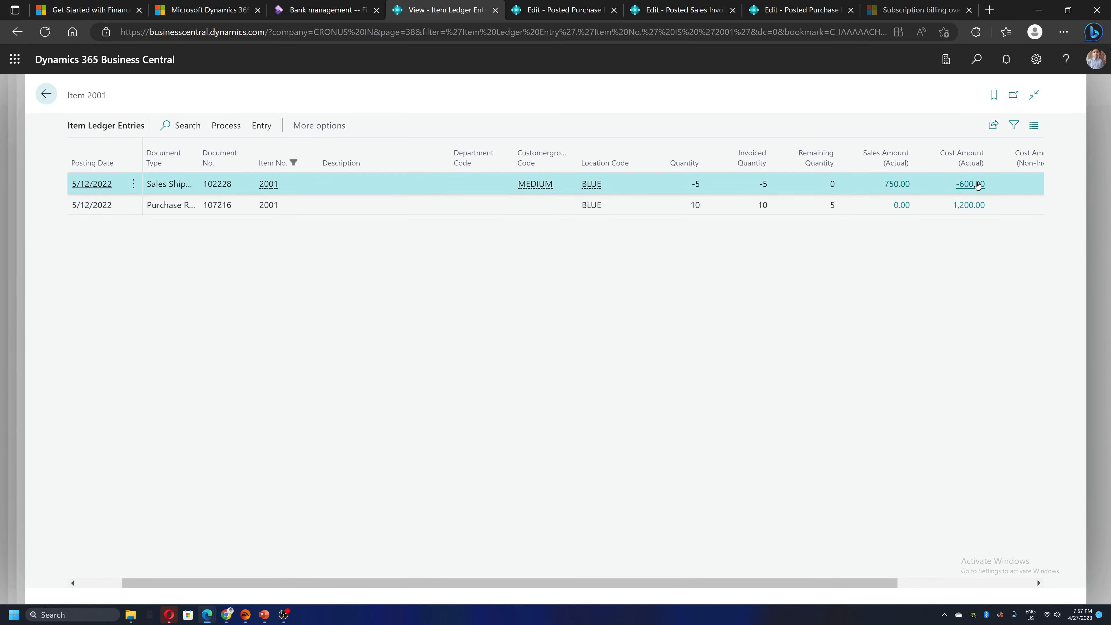